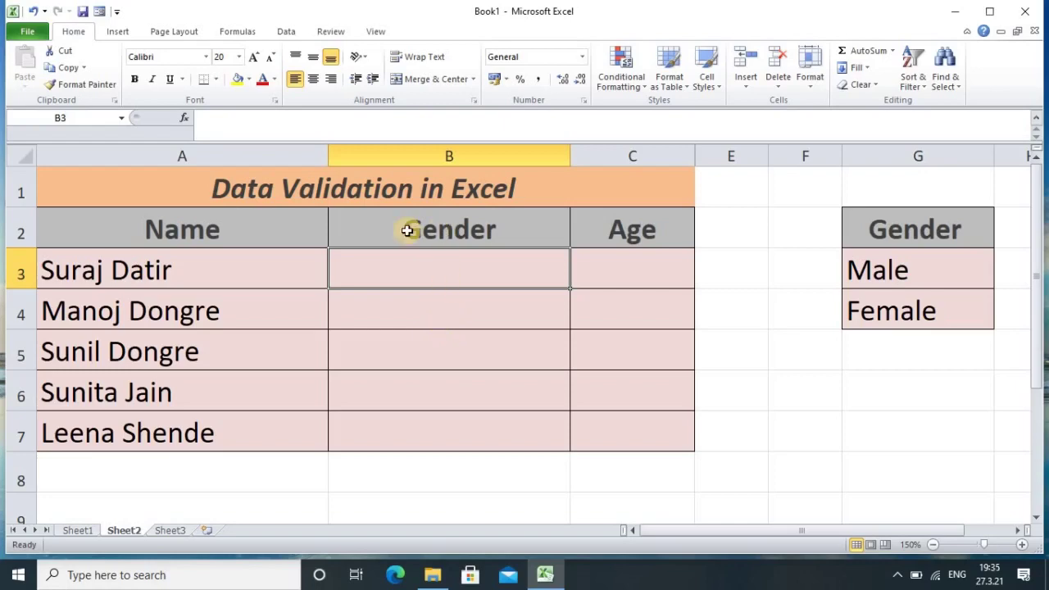
Apply a List validation to B3:B7 with source =$G$3:$G$4 for a Male/Female dropdown
{"action": "left_click", "coordinate": [613, 279]}
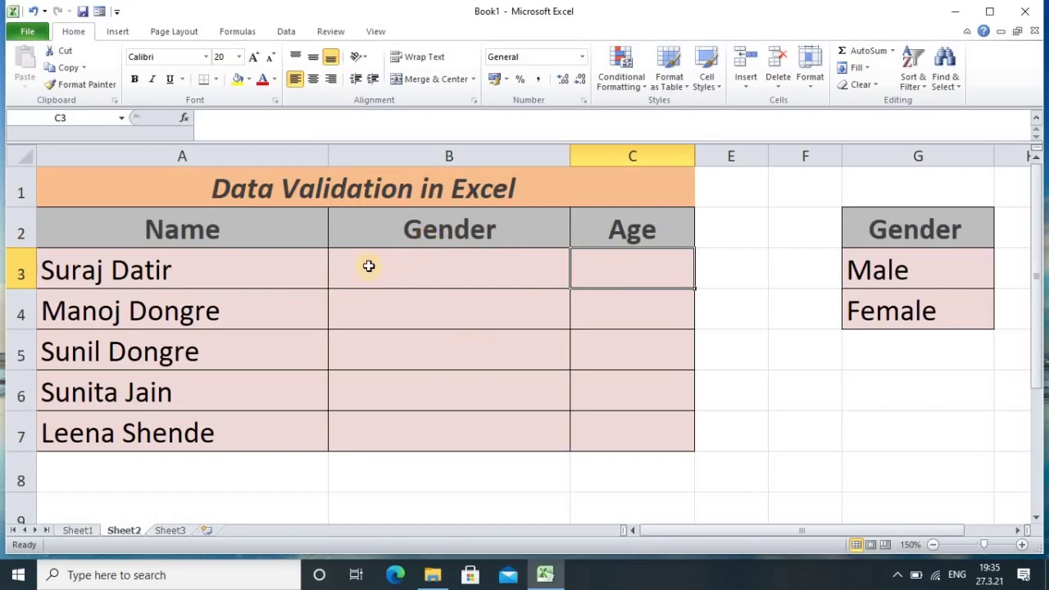
{"action": "left_click_drag", "start_coordinate": [368, 265], "coordinate": [379, 426]}
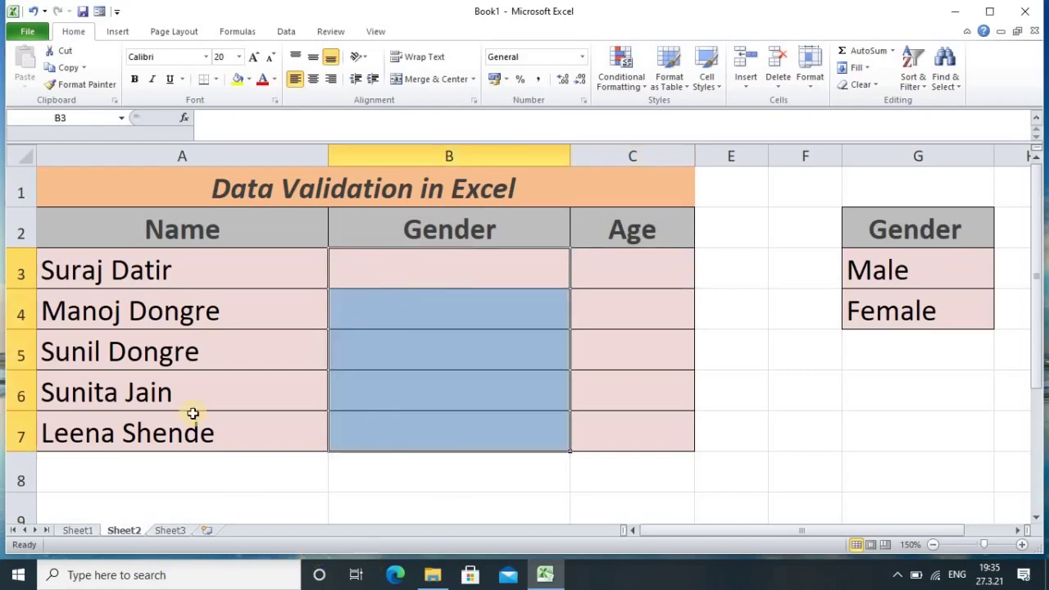
{"action": "left_click", "coordinate": [287, 33]}
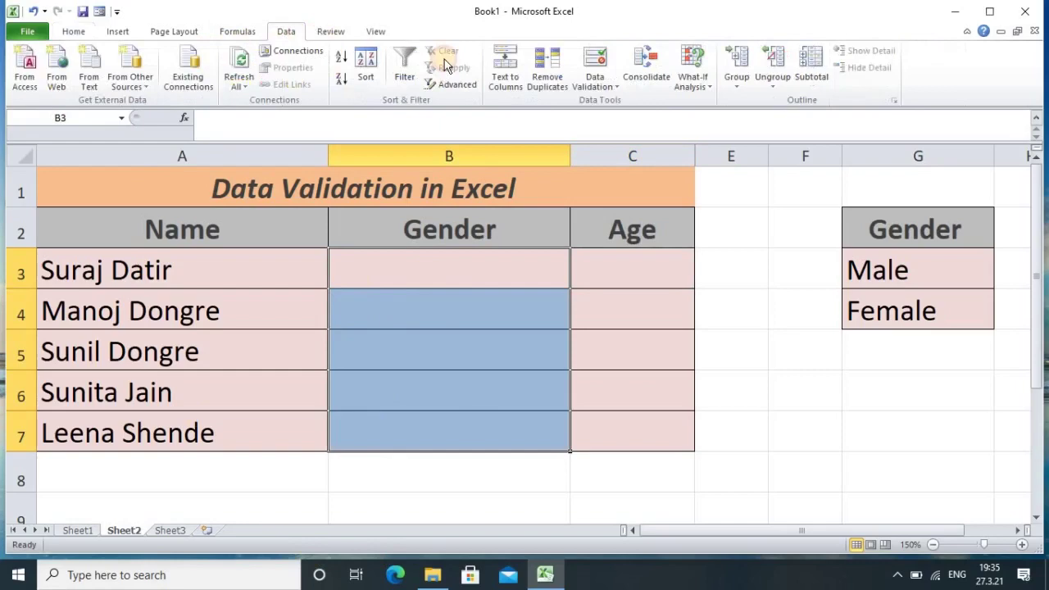
{"action": "left_click", "coordinate": [598, 72]}
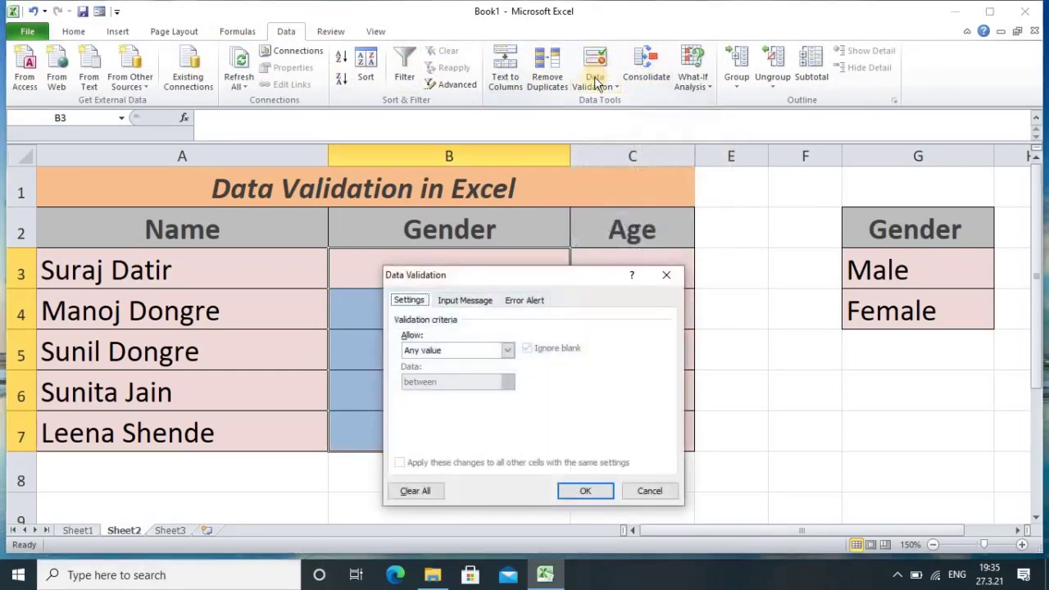
{"action": "left_click_drag", "start_coordinate": [534, 275], "coordinate": [693, 209]}
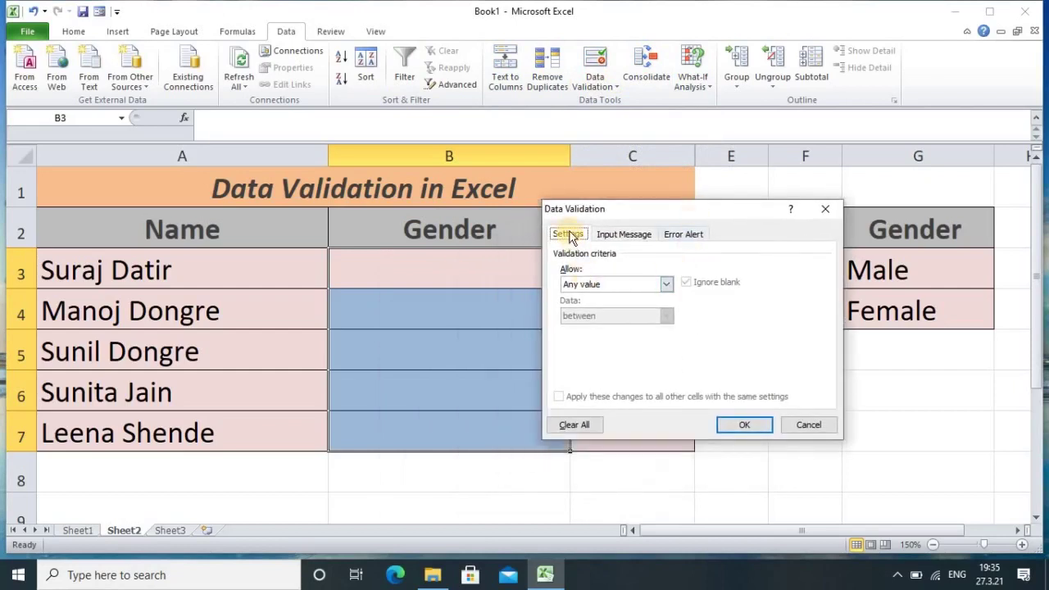
{"action": "left_click", "coordinate": [665, 283]}
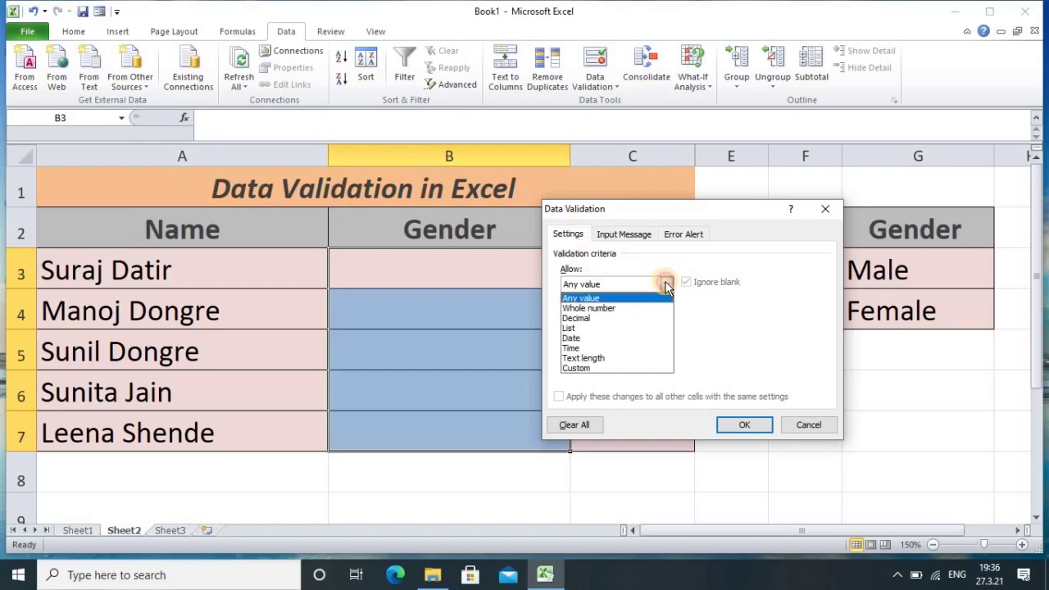
{"action": "left_click", "coordinate": [569, 328]}
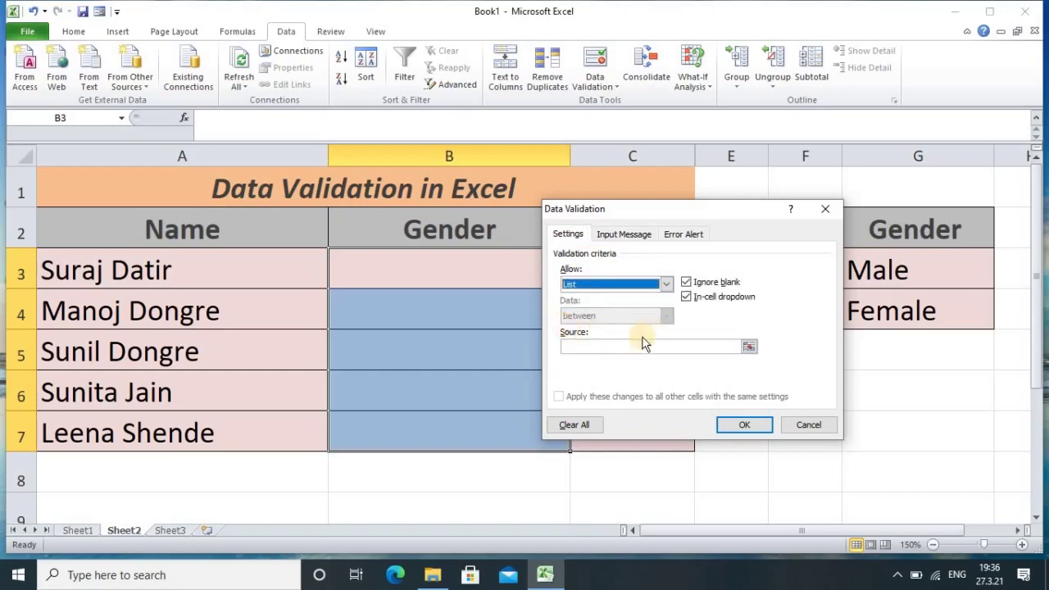
{"action": "left_click", "coordinate": [749, 349]}
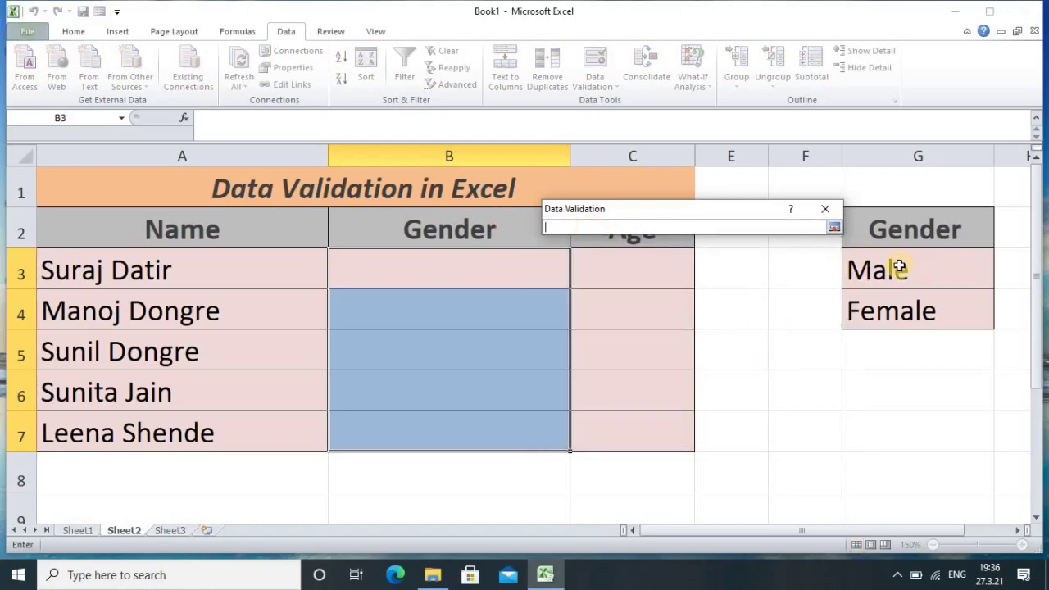
{"action": "left_click_drag", "start_coordinate": [895, 260], "coordinate": [902, 311]}
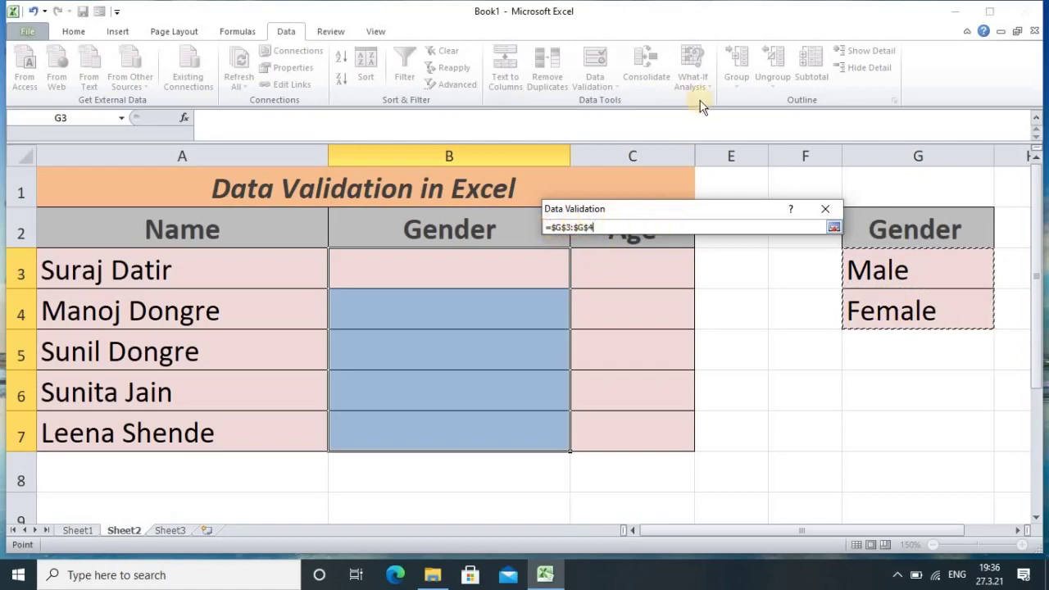
{"action": "key", "text": "Return"}
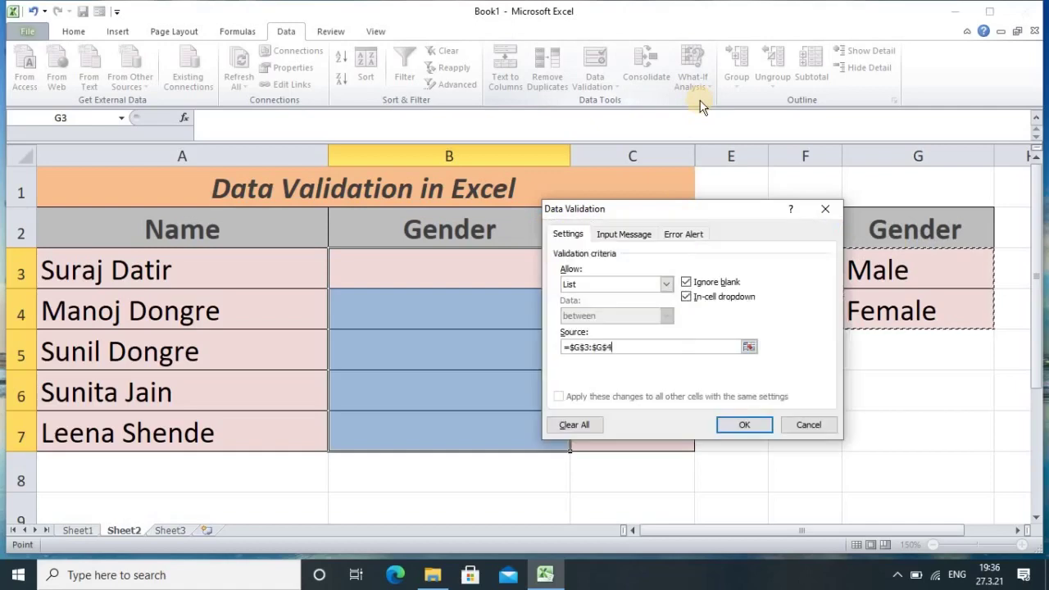
{"action": "left_click", "coordinate": [742, 422]}
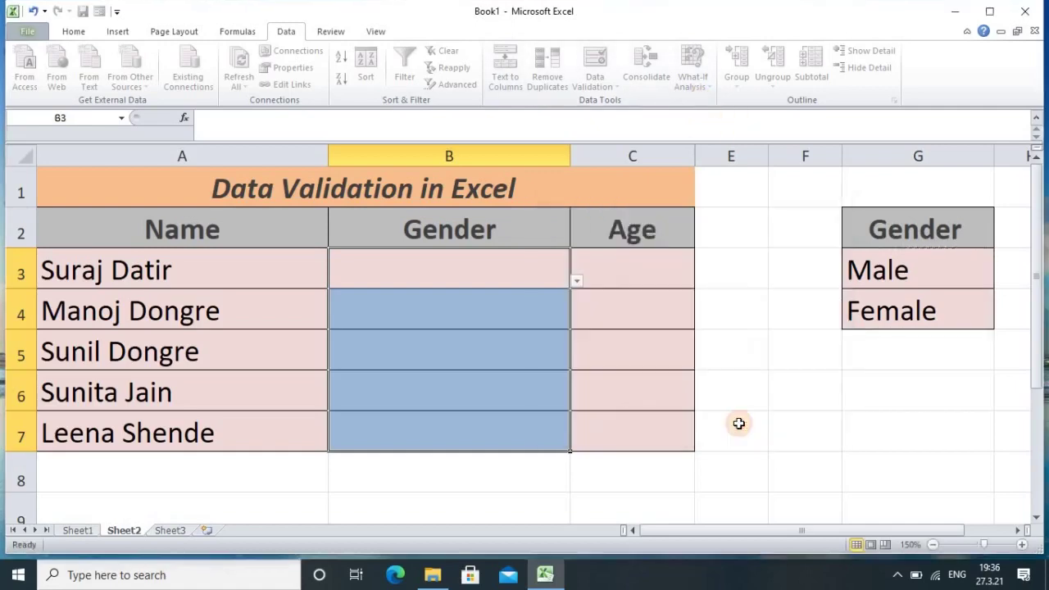
Choose Male from the Gender dropdown in cells B3 and B4
{"action": "left_click", "coordinate": [514, 266]}
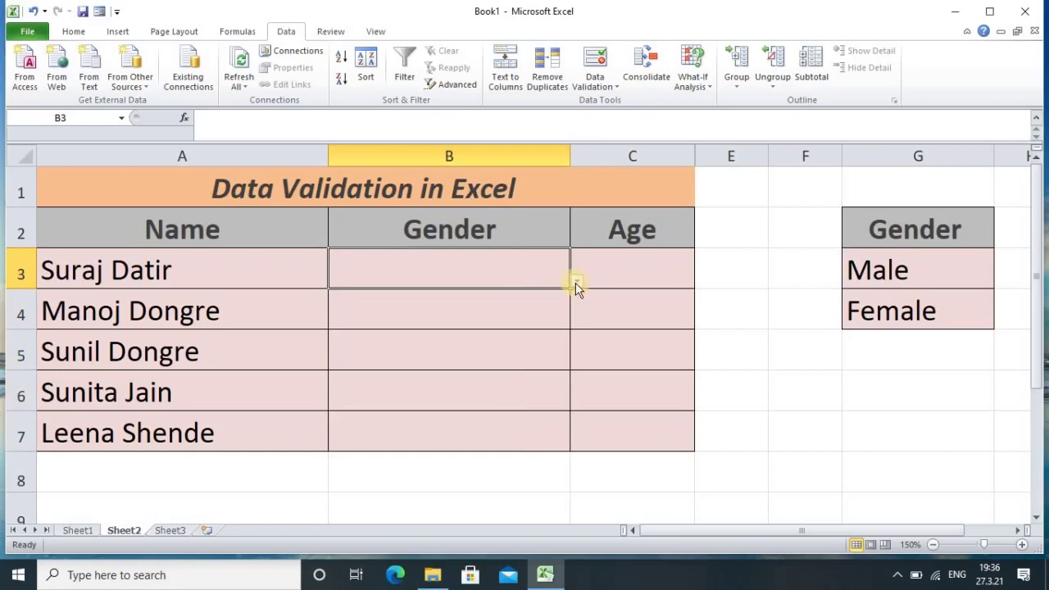
{"action": "left_click", "coordinate": [578, 282]}
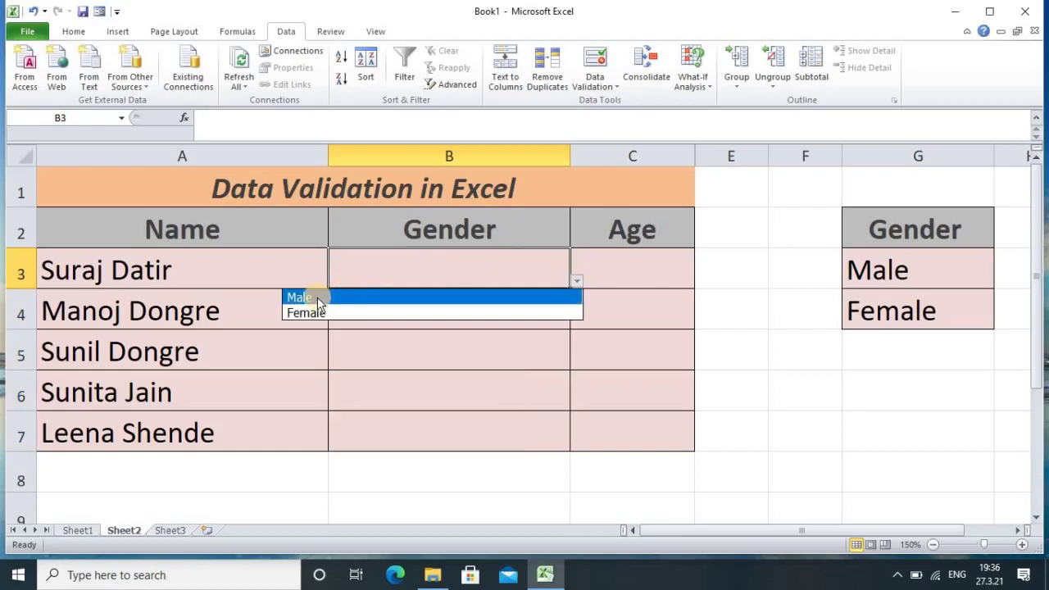
{"action": "left_click", "coordinate": [317, 296]}
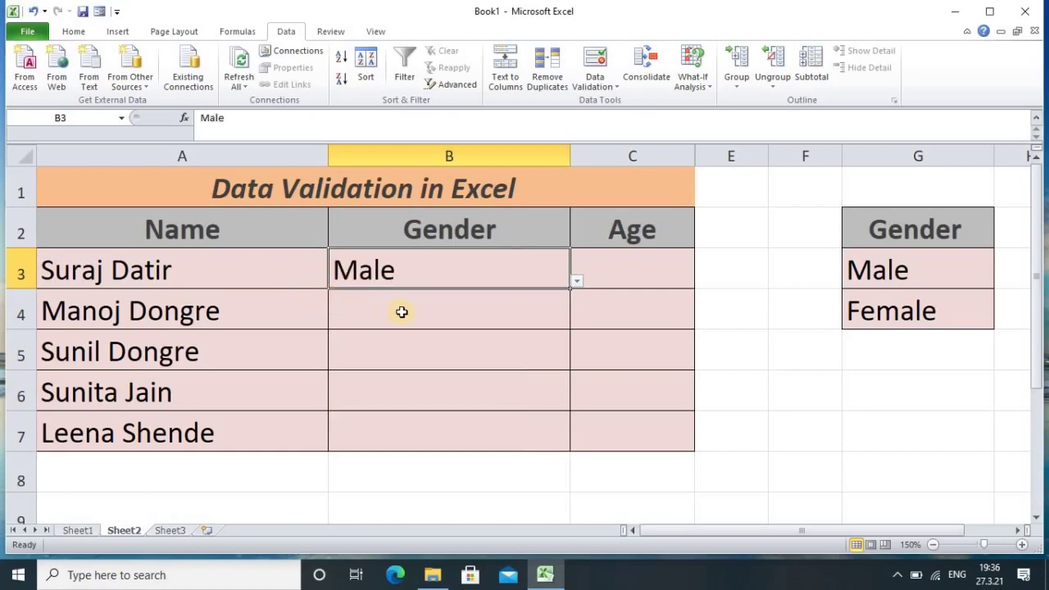
{"action": "left_click", "coordinate": [402, 311]}
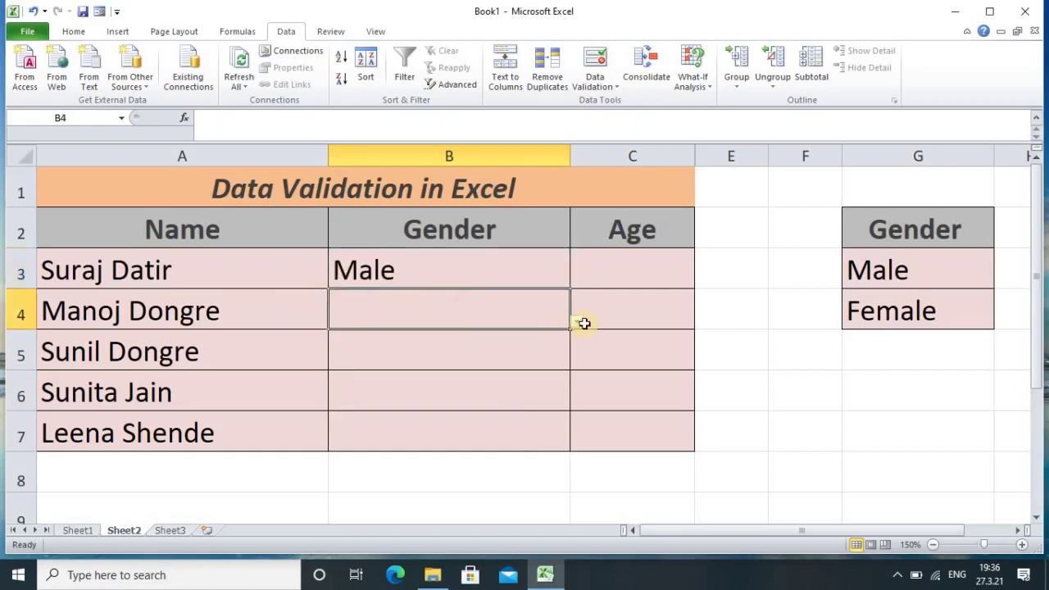
{"action": "left_click", "coordinate": [581, 323]}
{"action": "left_click", "coordinate": [568, 324]}
{"action": "left_click", "coordinate": [576, 322]}
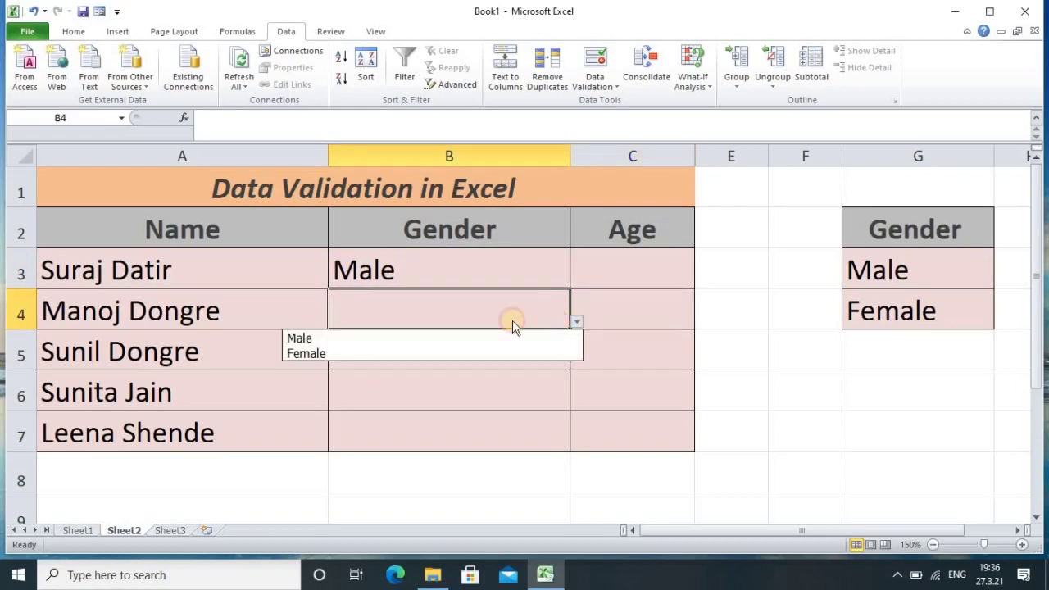
{"action": "left_click", "coordinate": [293, 336]}
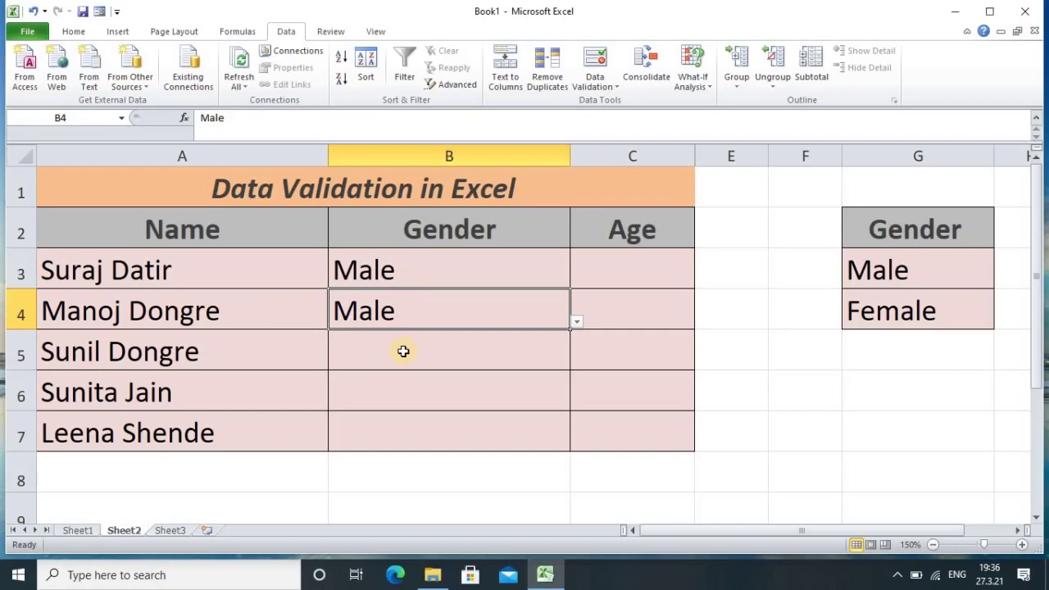
Test the rule by entering 'suraj' in B5 and cancelling the rejection, leaving B5 empty
{"action": "left_click", "coordinate": [403, 350]}
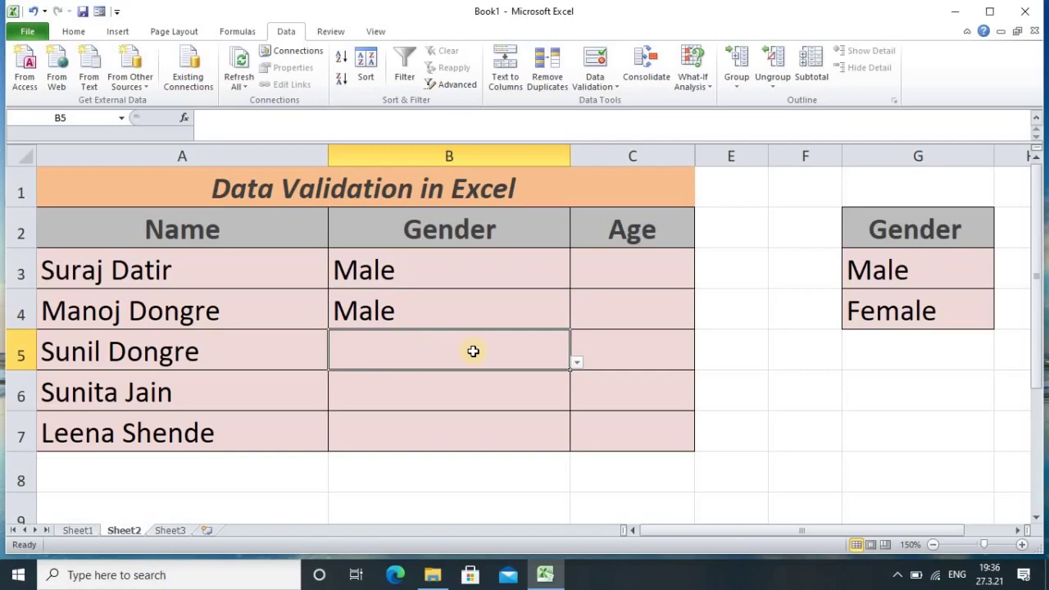
{"action": "type", "text": "sura"}
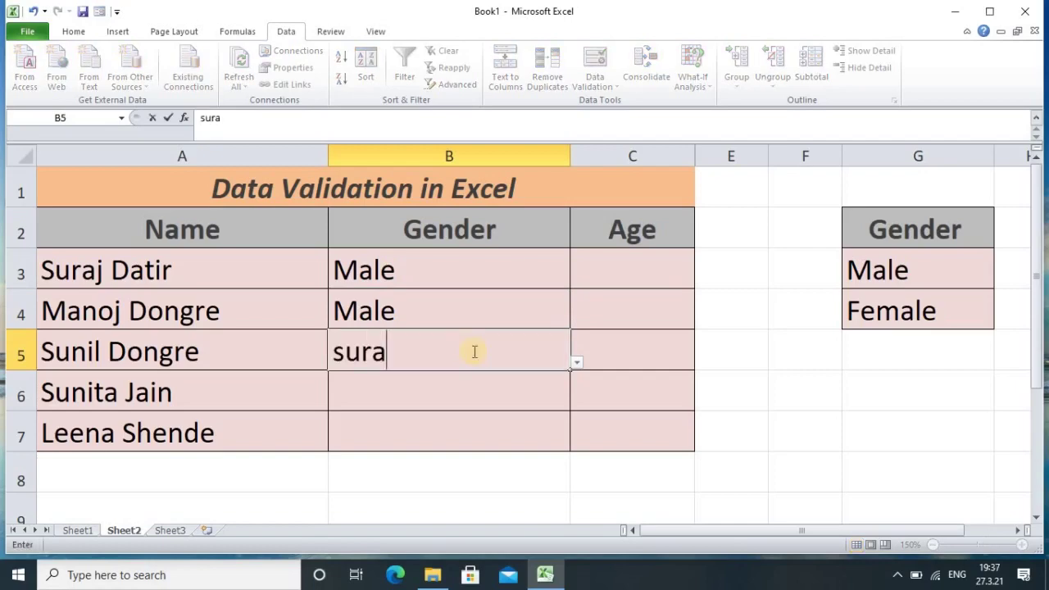
{"action": "type", "text": "j"}
{"action": "key", "text": "Return"}
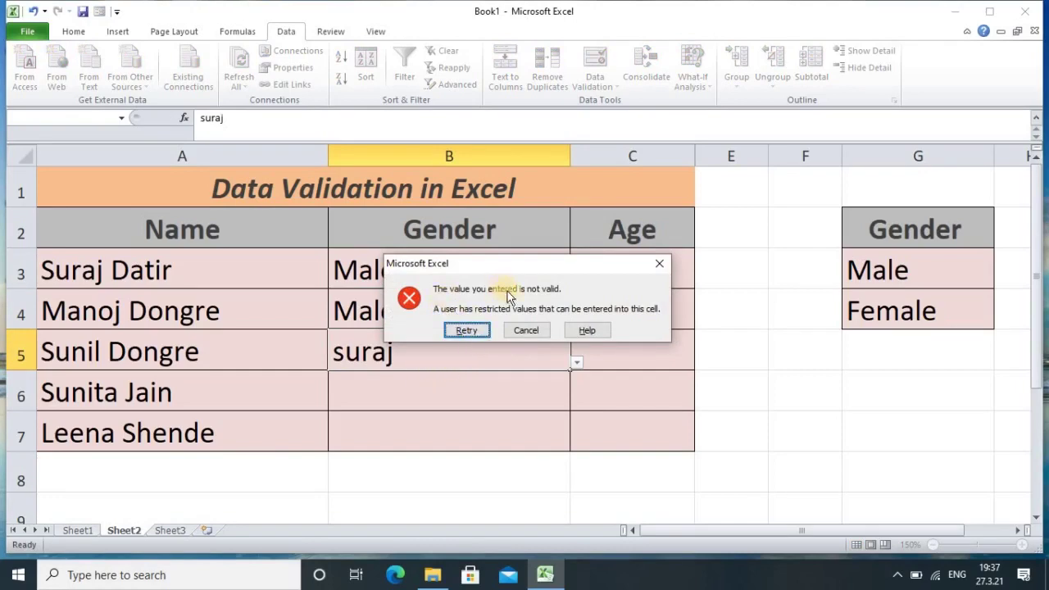
{"action": "left_click", "coordinate": [529, 332]}
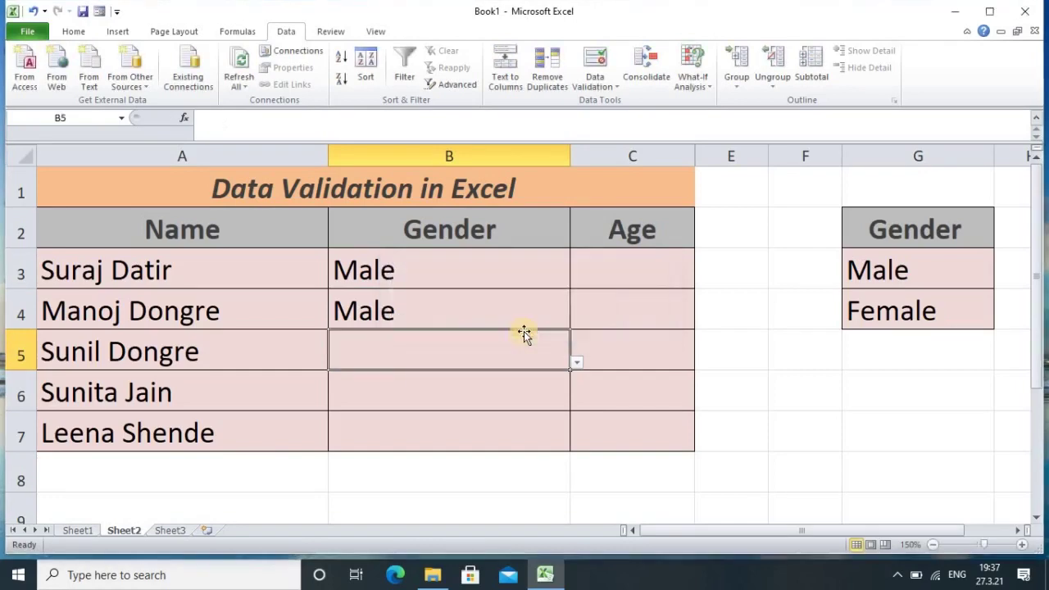
{"action": "left_click", "coordinate": [484, 391]}
{"action": "left_click", "coordinate": [402, 350]}
Give B3:B7 a validation input message titled 'Enter Gender Only' with text 'Male or Female'
{"action": "left_click_drag", "start_coordinate": [385, 271], "coordinate": [417, 426]}
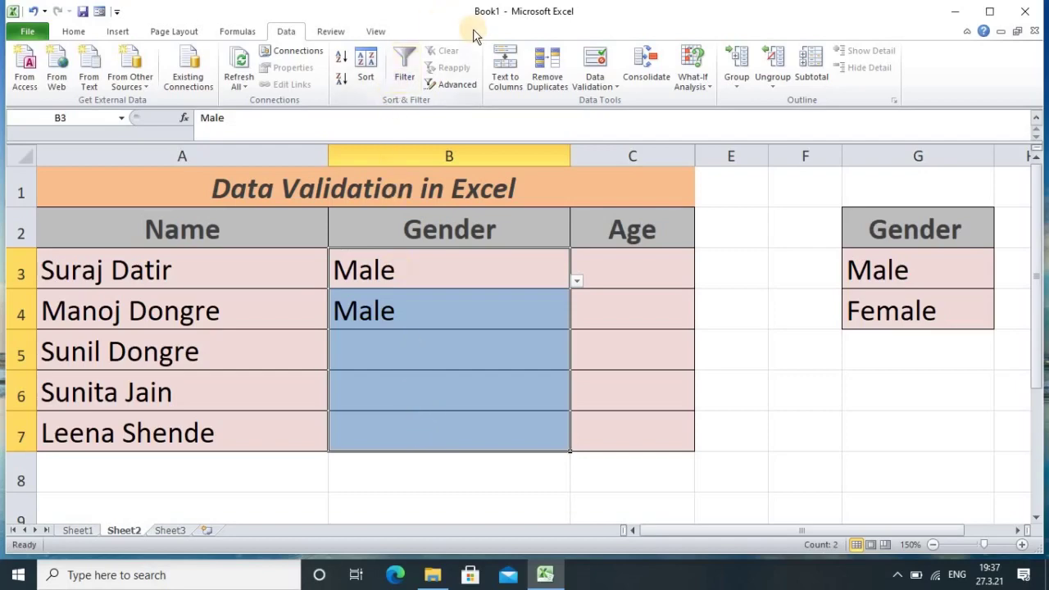
{"action": "left_click", "coordinate": [593, 64]}
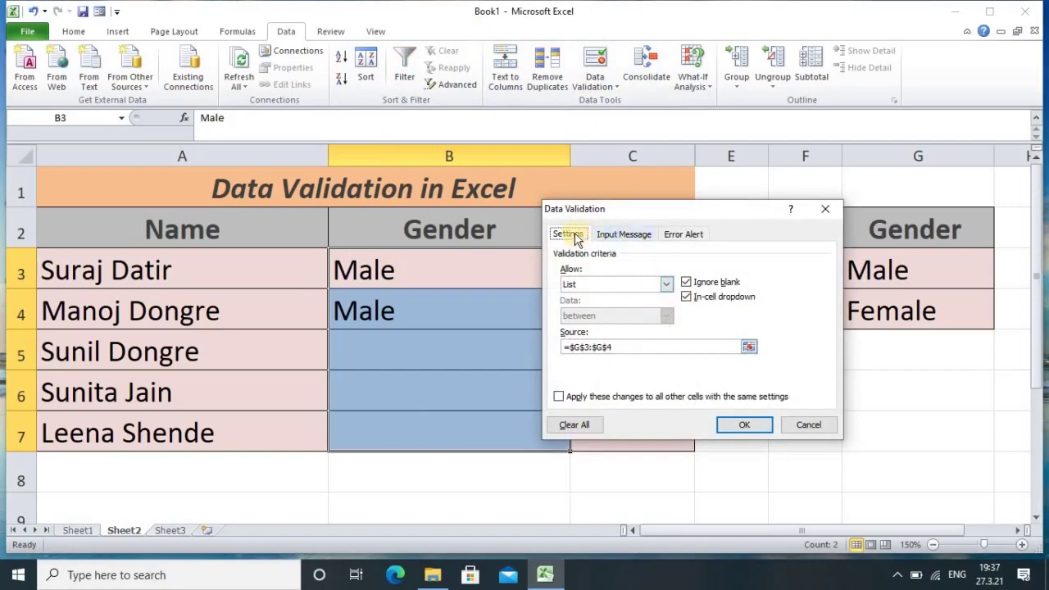
{"action": "left_click", "coordinate": [621, 237]}
{"action": "left_click", "coordinate": [593, 304]}
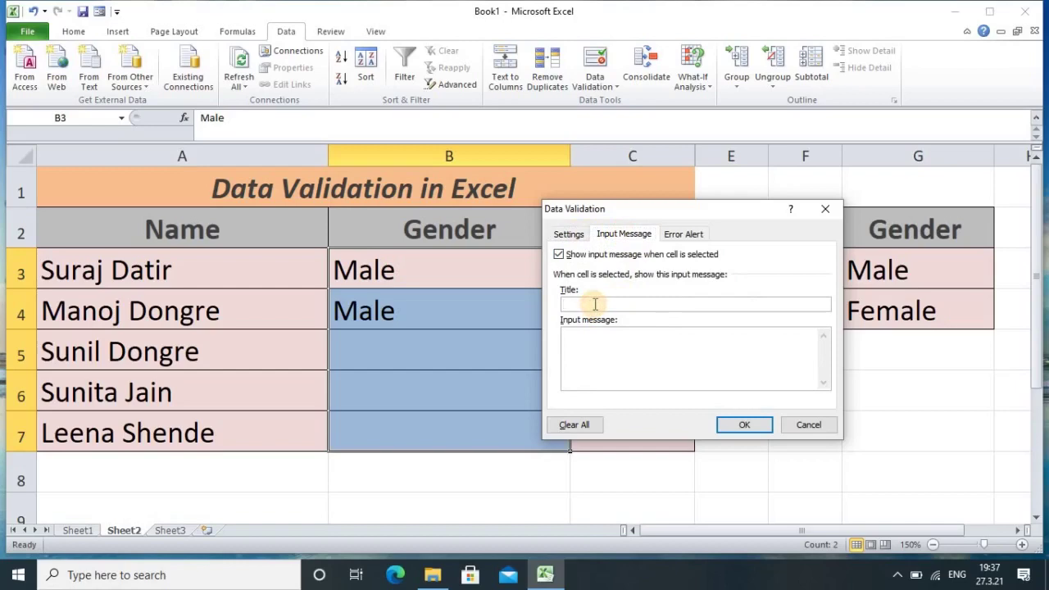
{"action": "type", "text": "Enter Gender Only"}
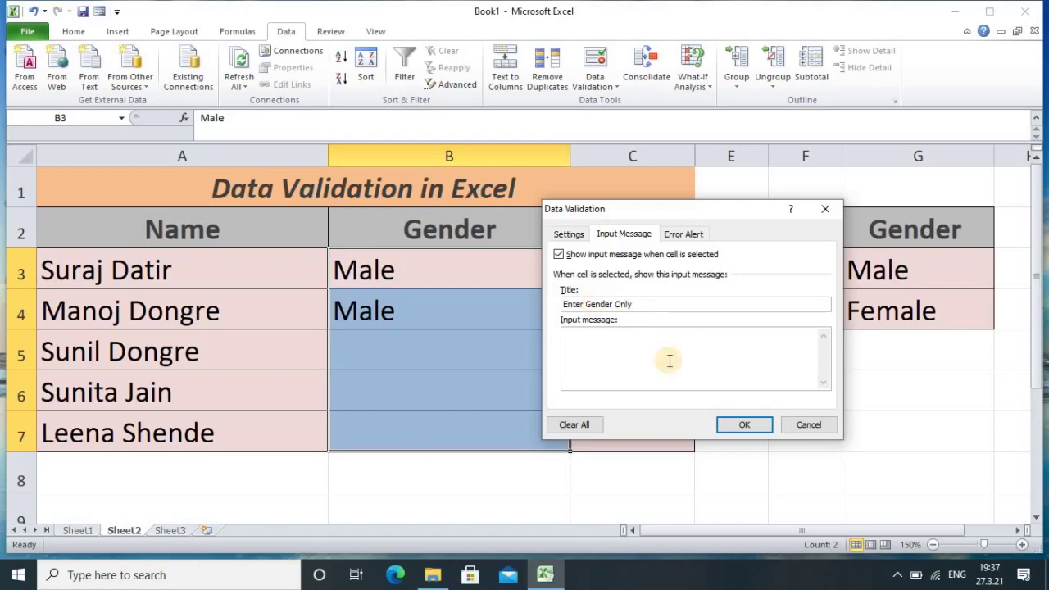
{"action": "left_click", "coordinate": [619, 364]}
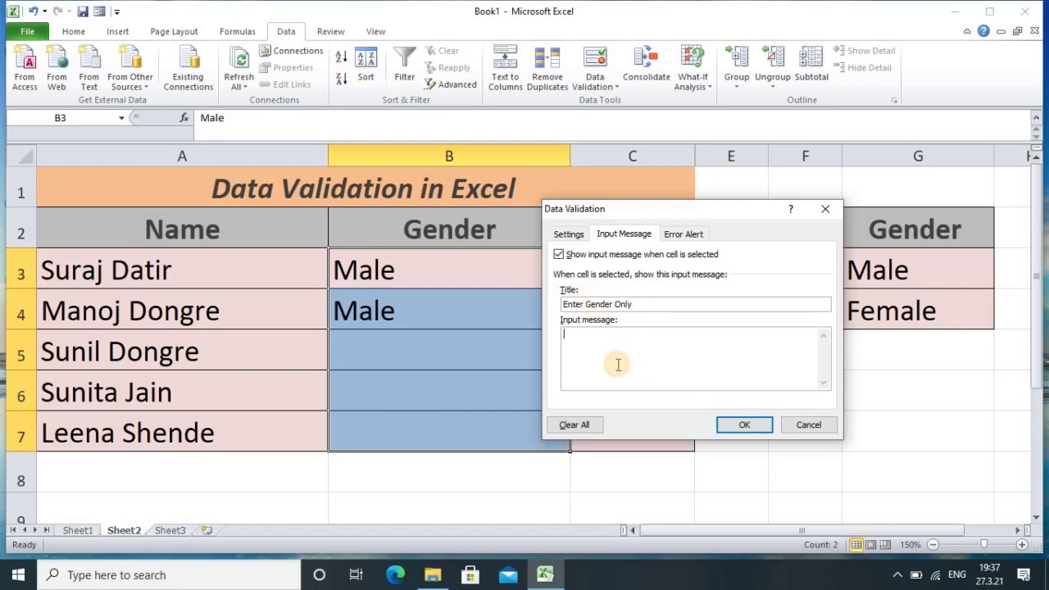
{"action": "type", "text": "Male or Female"}
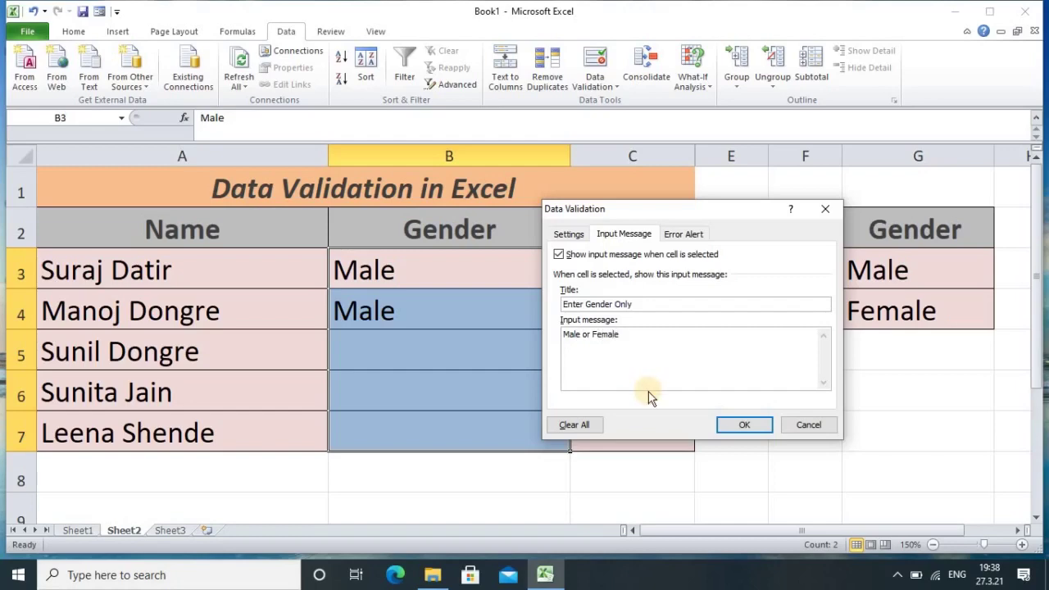
{"action": "left_click", "coordinate": [743, 425]}
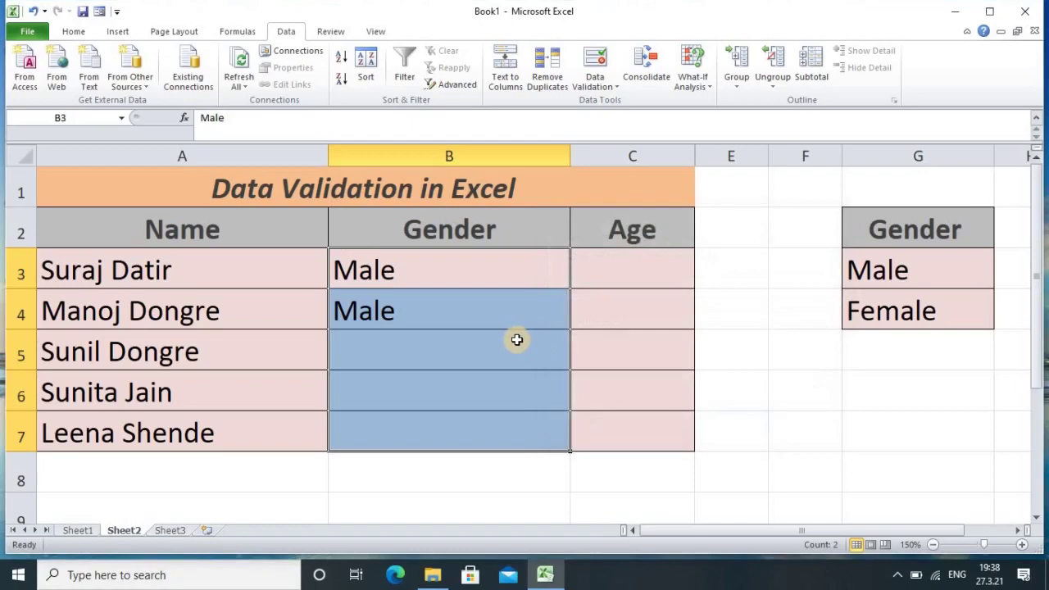
{"action": "left_click", "coordinate": [516, 266]}
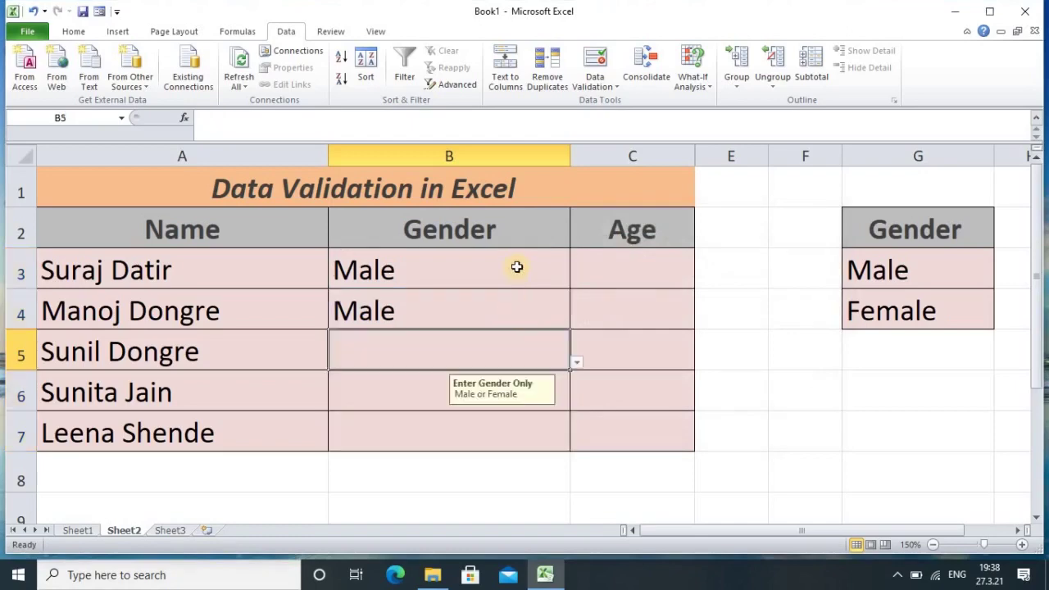
Check the input message prompt on B5, then select the Gender range B3:B7
{"action": "left_click", "coordinate": [476, 351]}
{"action": "left_click_drag", "start_coordinate": [462, 270], "coordinate": [468, 431]}
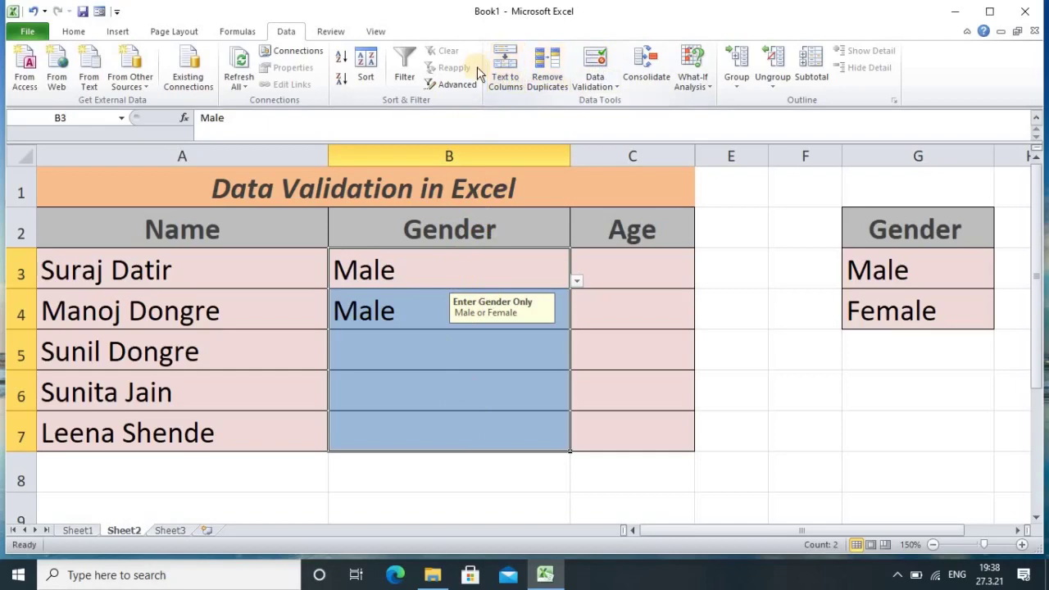
Set a Stop error alert on B3:B7 titled 'Enter Correct Value' with message 'Enter Male or Female'
{"action": "left_click", "coordinate": [595, 64]}
{"action": "left_click", "coordinate": [674, 235]}
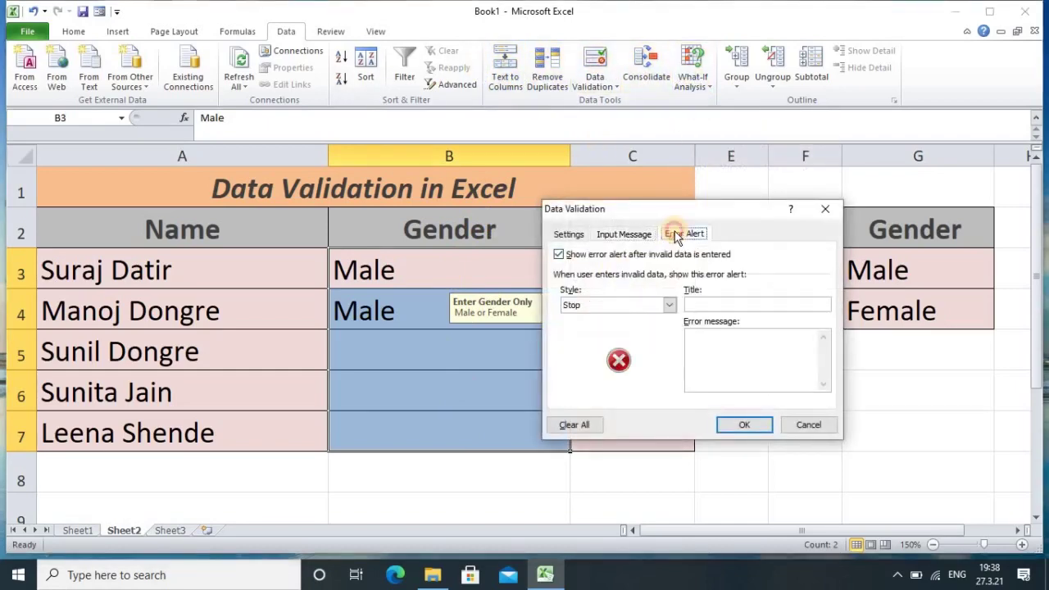
{"action": "left_click", "coordinate": [667, 306]}
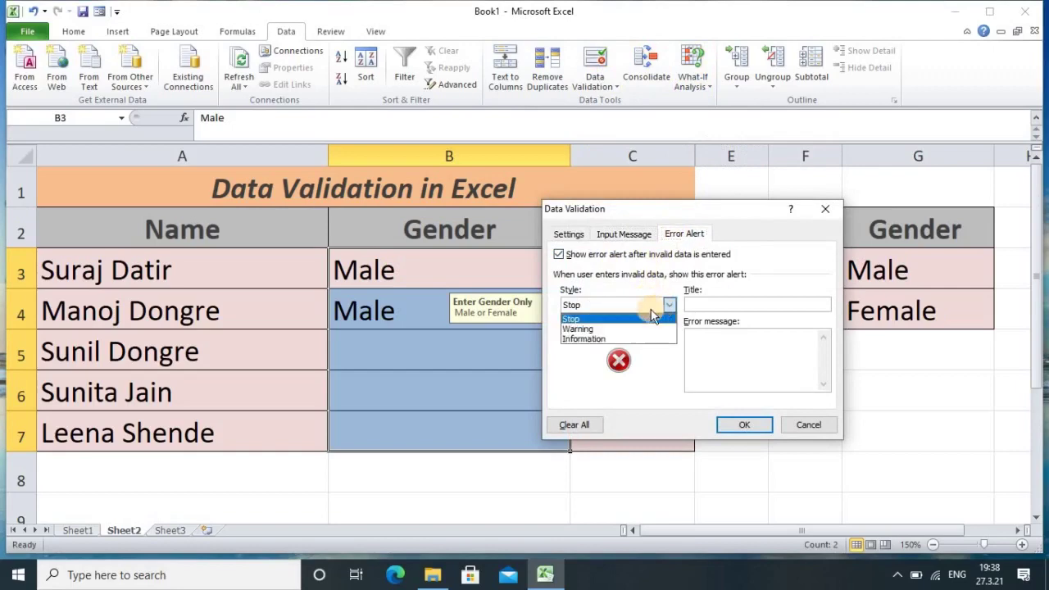
{"action": "left_click", "coordinate": [574, 318]}
{"action": "left_click", "coordinate": [726, 305]}
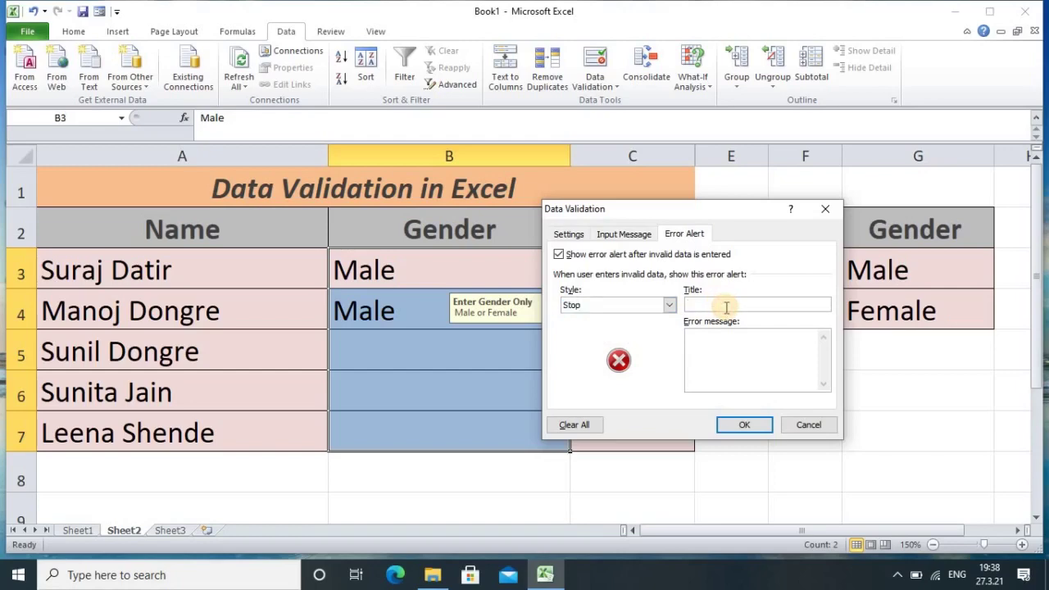
{"action": "type", "text": "Enter Correct Value"}
{"action": "left_click", "coordinate": [733, 376]}
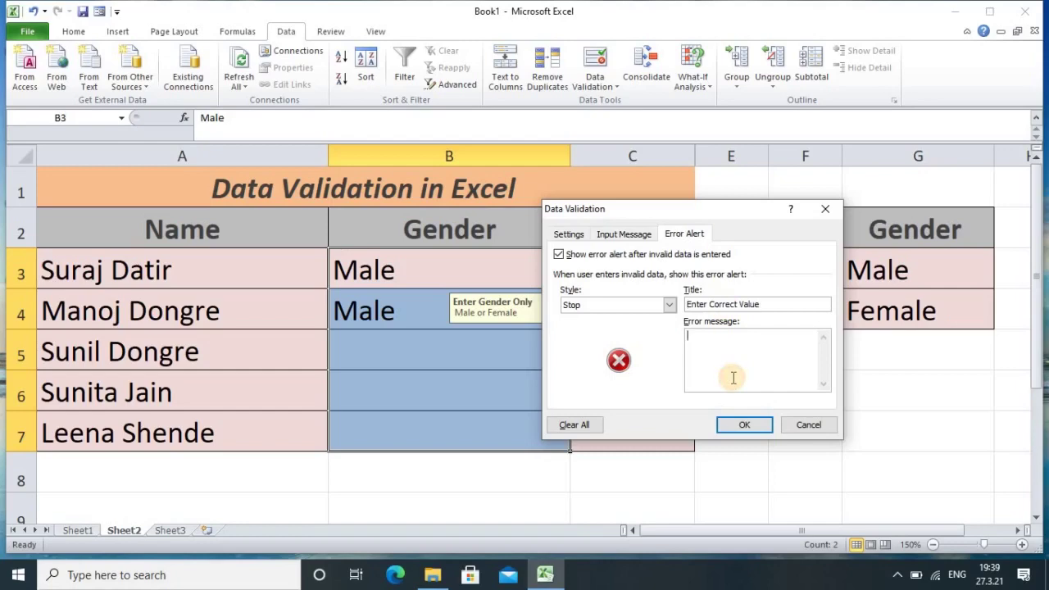
{"action": "type", "text": "Enter Male or Female"}
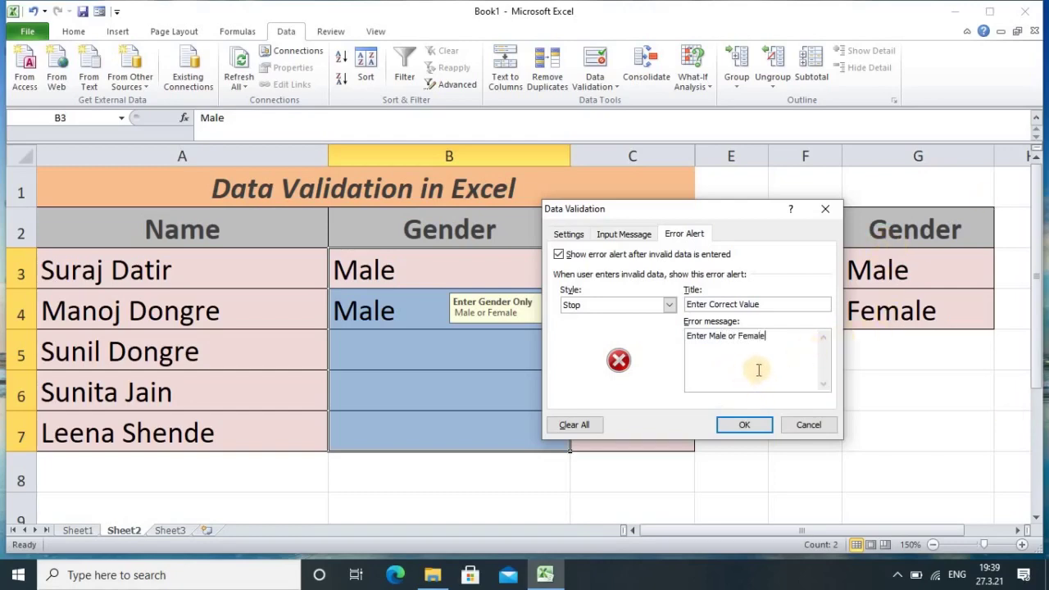
{"action": "left_click", "coordinate": [743, 424]}
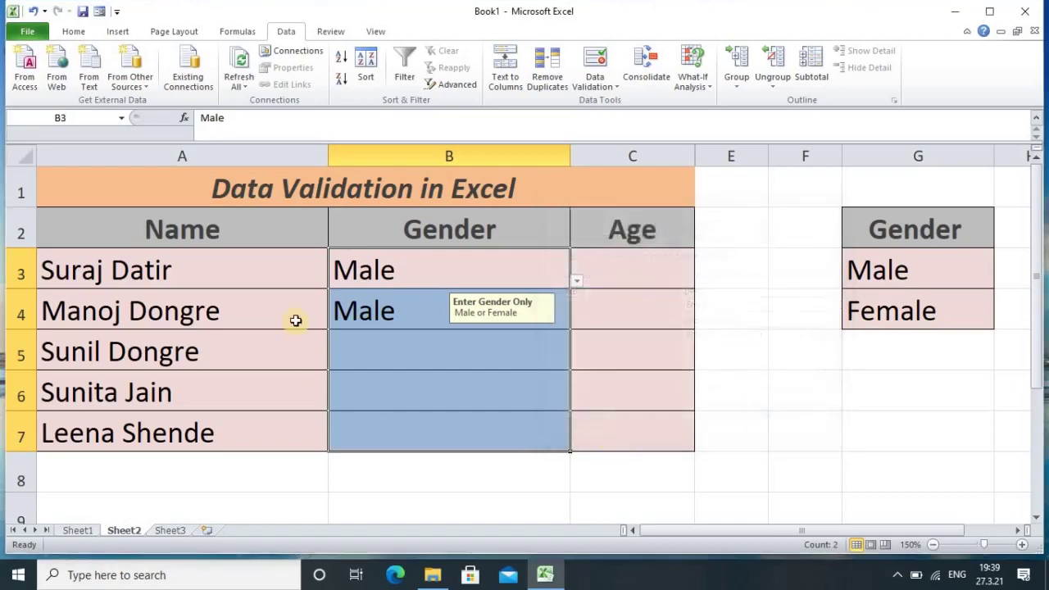
{"action": "left_click", "coordinate": [434, 355]}
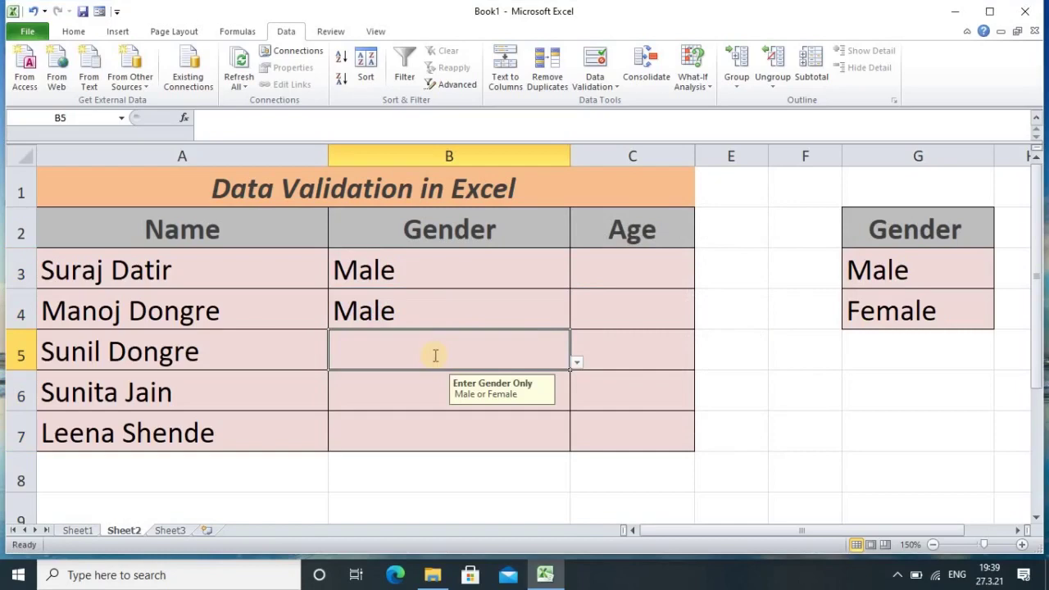
{"action": "type", "text": "hh"}
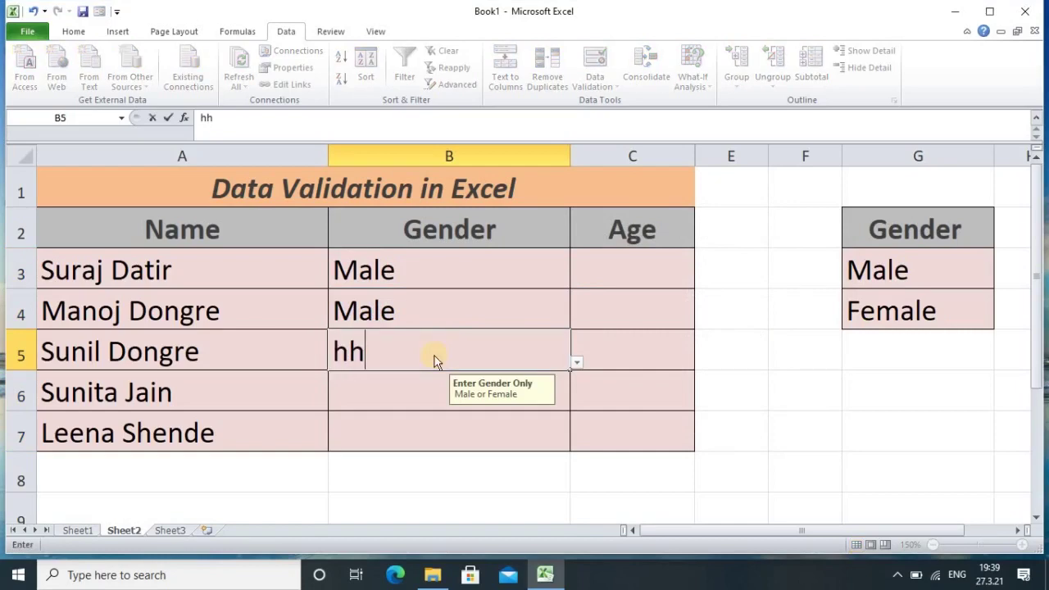
{"action": "key", "text": "Return"}
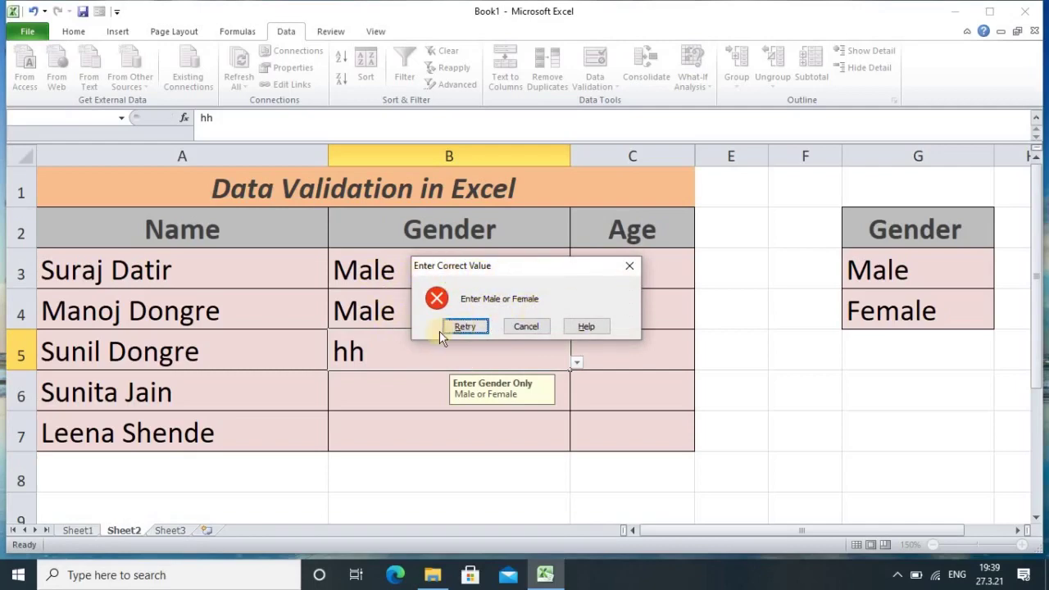
{"action": "left_click", "coordinate": [525, 326]}
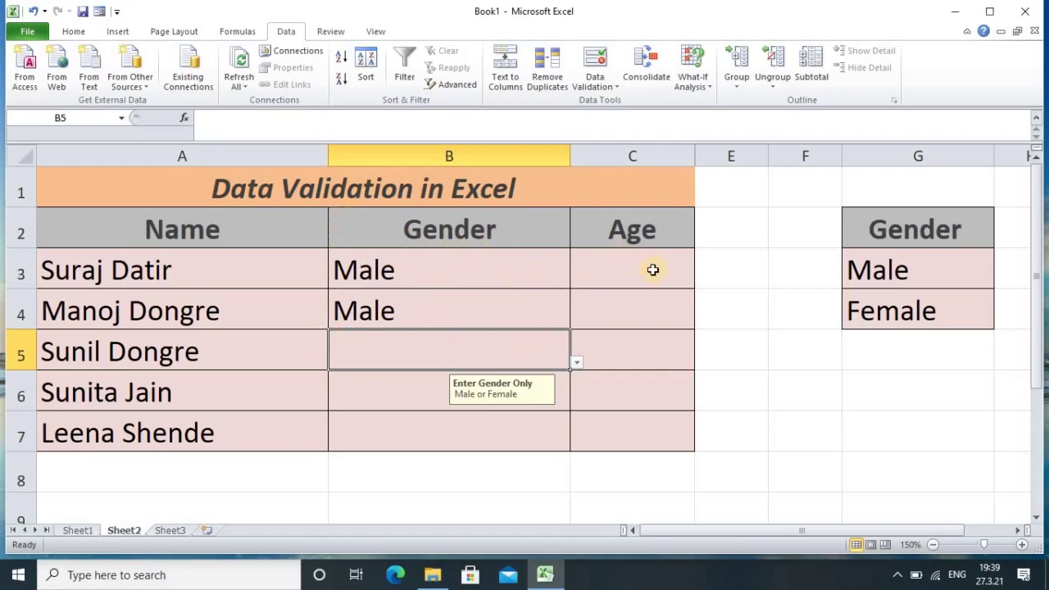
Validate C3:C7 as Whole number between minimum 10 and maximum 100
{"action": "left_click_drag", "start_coordinate": [607, 268], "coordinate": [622, 435]}
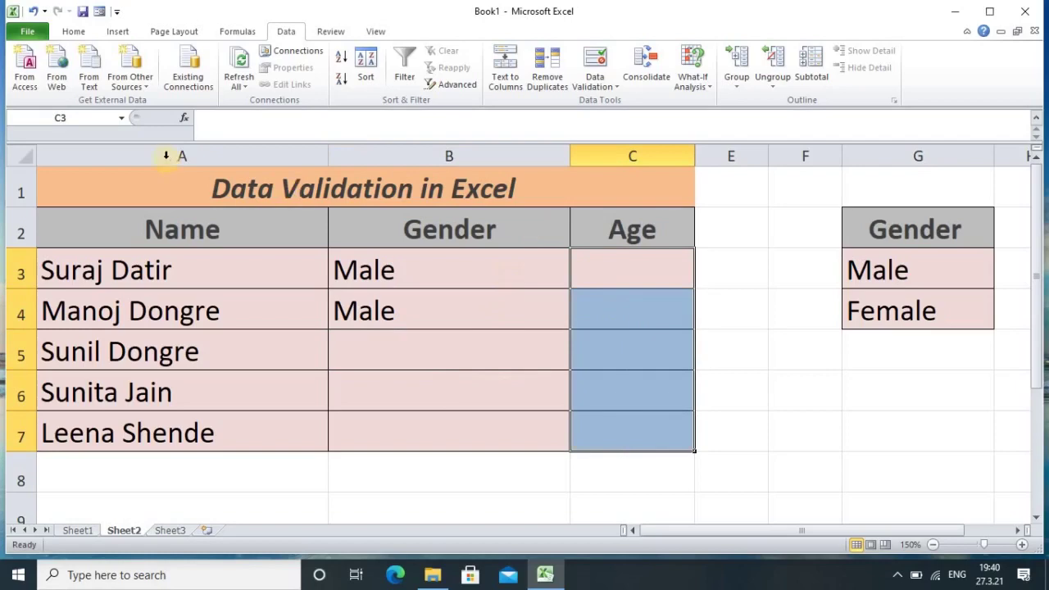
{"action": "left_click", "coordinate": [595, 61]}
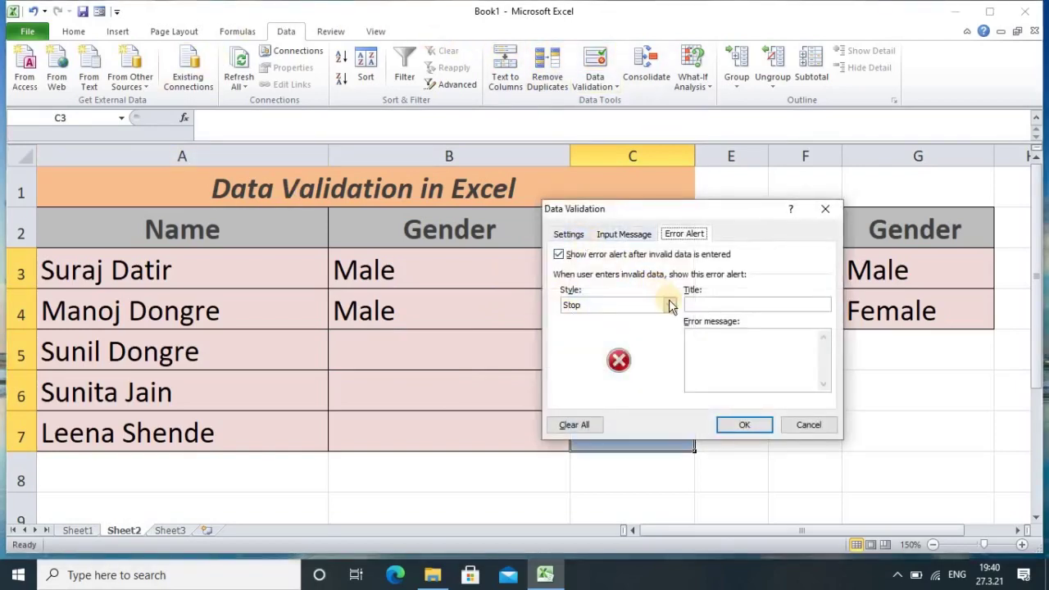
{"action": "left_click", "coordinate": [668, 305]}
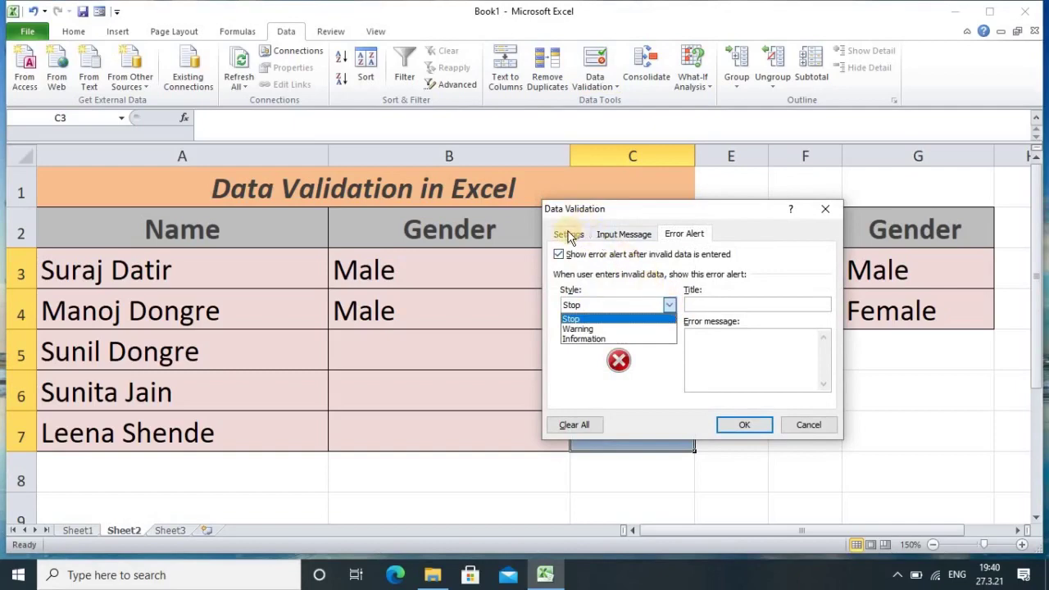
{"action": "left_click", "coordinate": [568, 236]}
{"action": "left_click", "coordinate": [666, 284]}
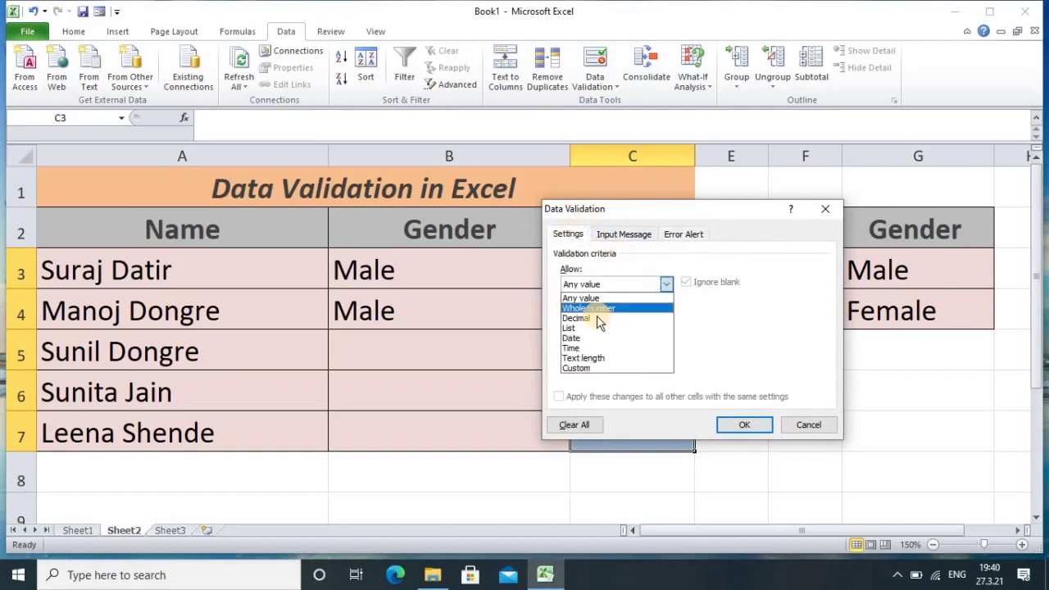
{"action": "left_click", "coordinate": [595, 308]}
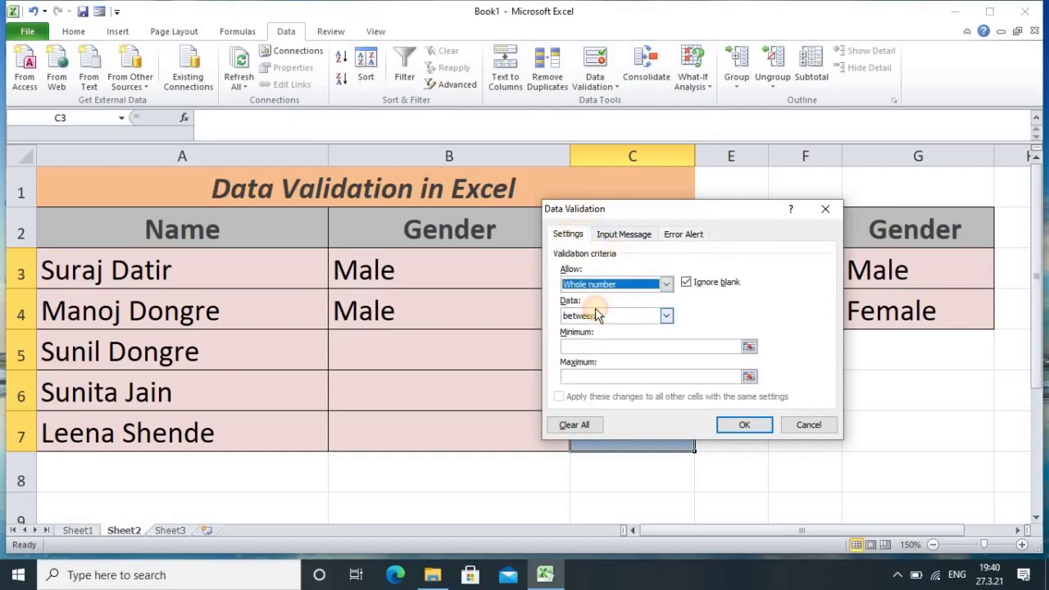
{"action": "left_click", "coordinate": [604, 348]}
{"action": "type", "text": "10"}
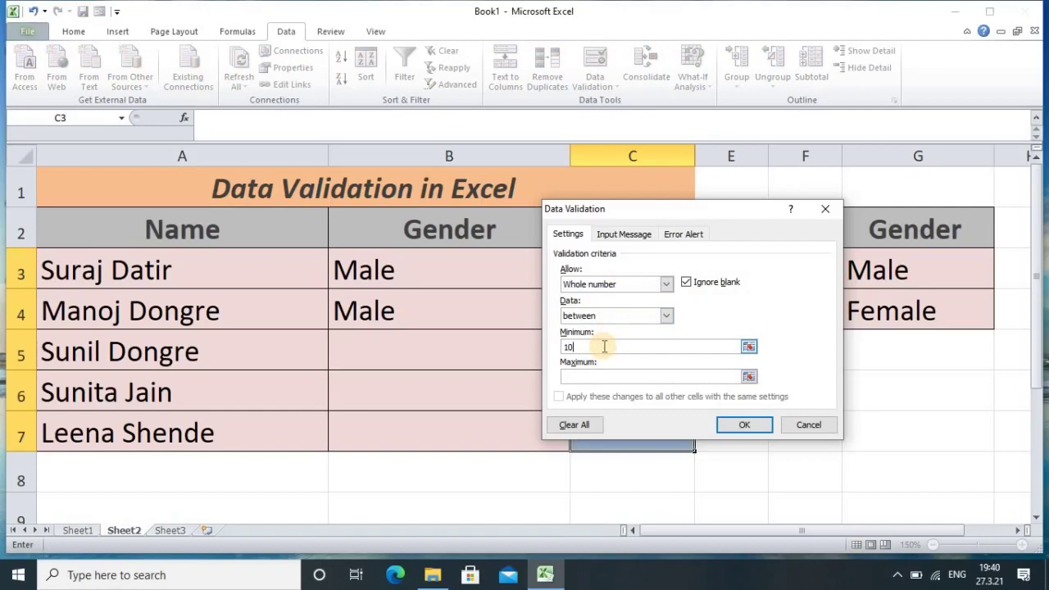
{"action": "left_click", "coordinate": [608, 376]}
{"action": "type", "text": "100"}
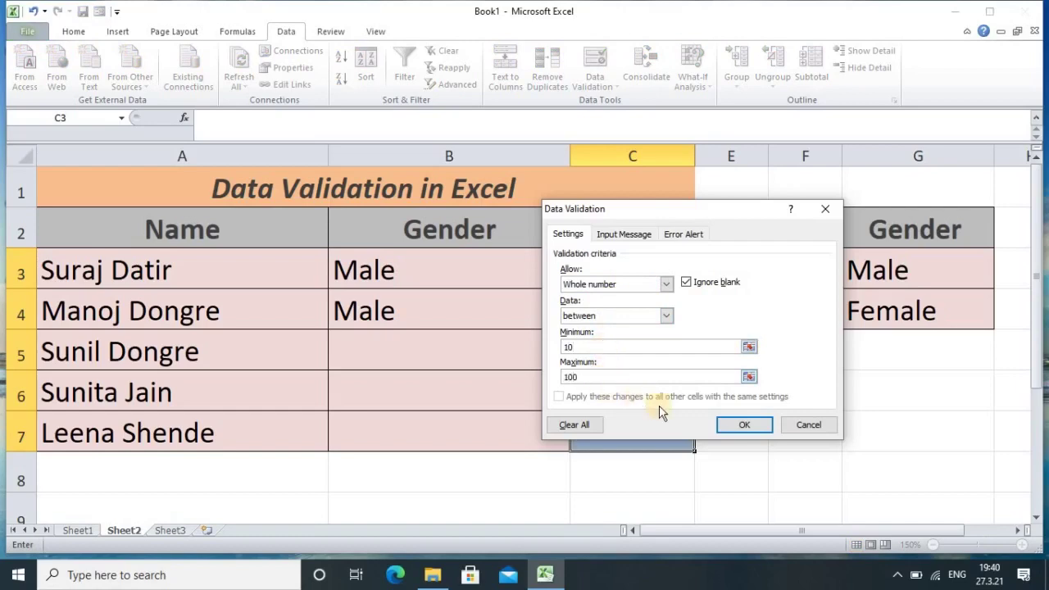
{"action": "left_click", "coordinate": [739, 428]}
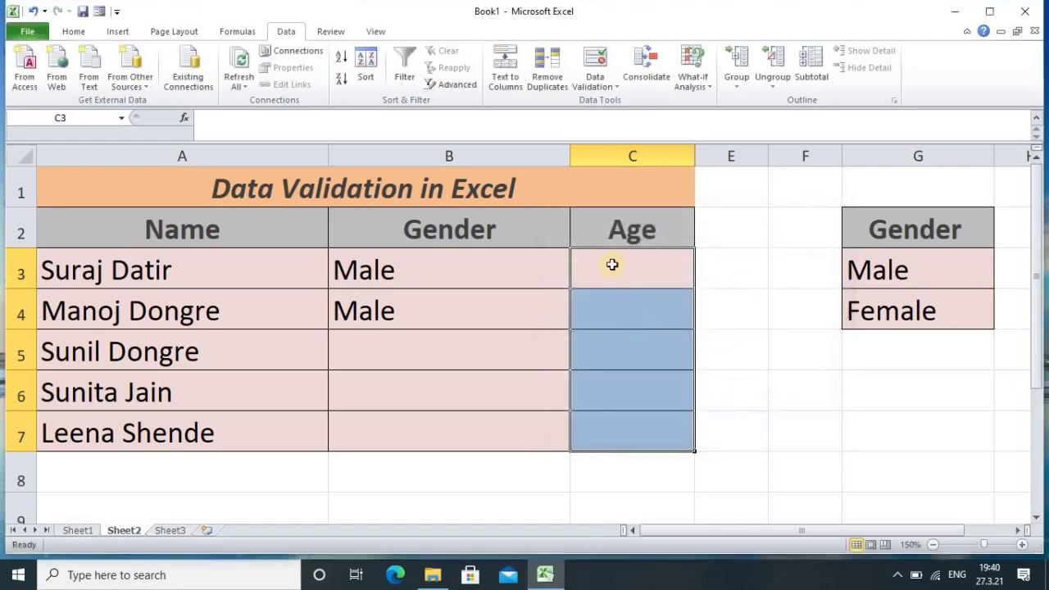
Enter the ages 10, 100 and 44 in cells C3:C5
{"action": "left_click", "coordinate": [612, 267]}
{"action": "type", "text": "10"}
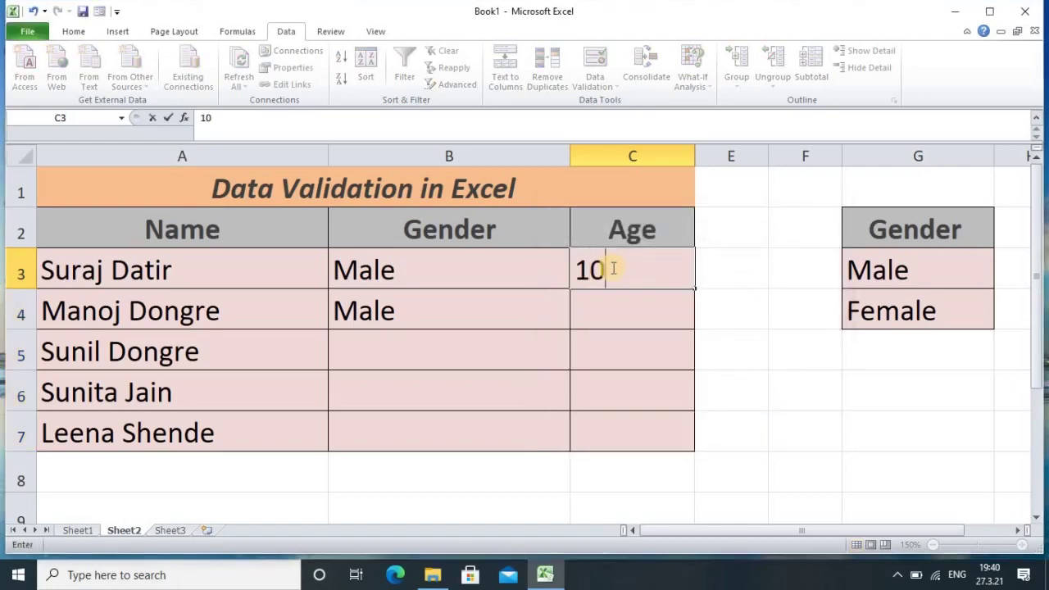
{"action": "key", "text": "Return"}
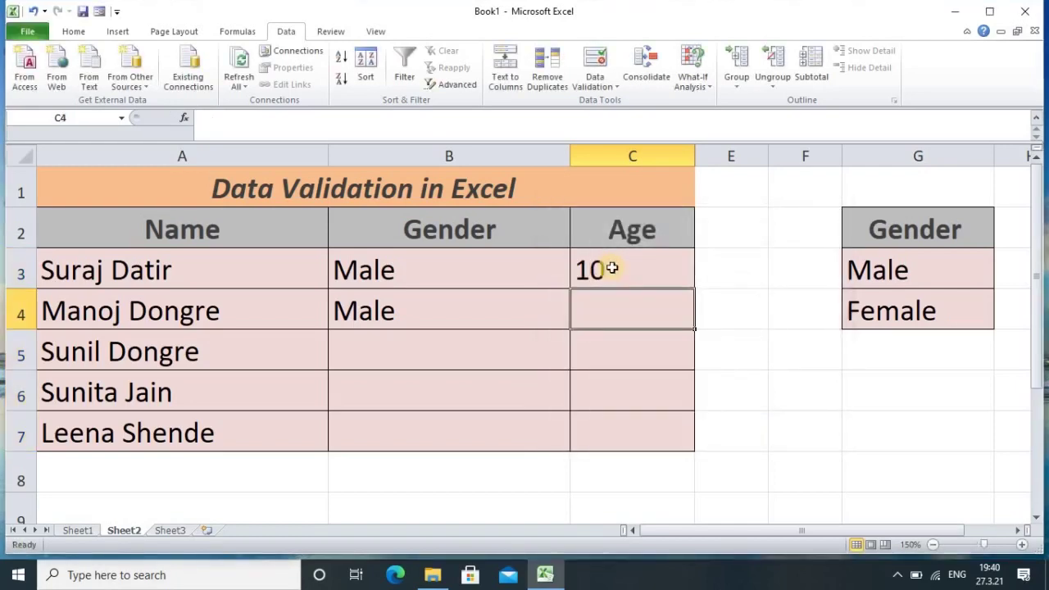
{"action": "type", "text": "100"}
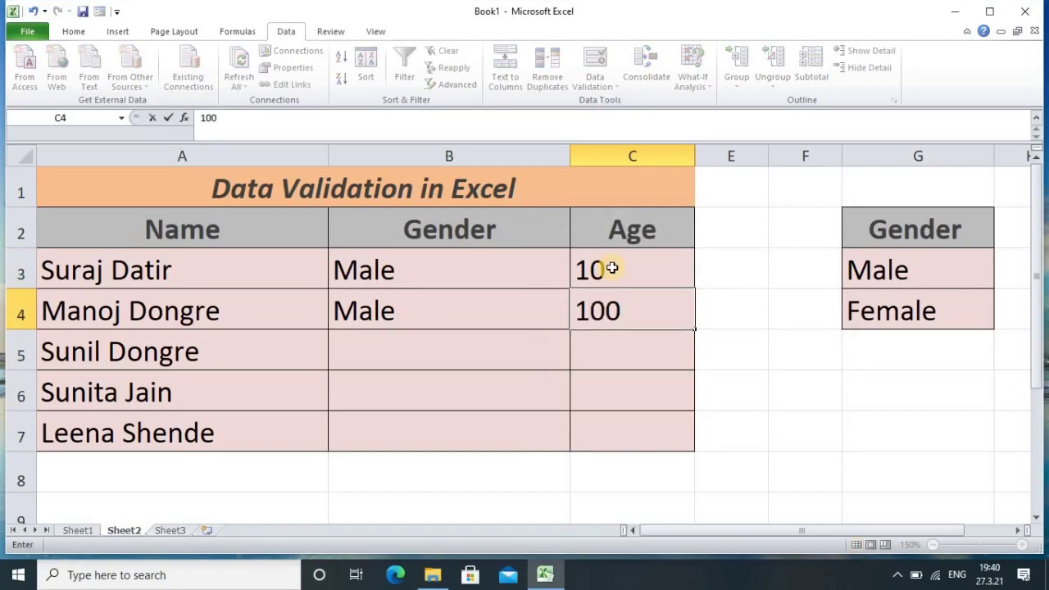
{"action": "key", "text": "Return"}
{"action": "type", "text": "44"}
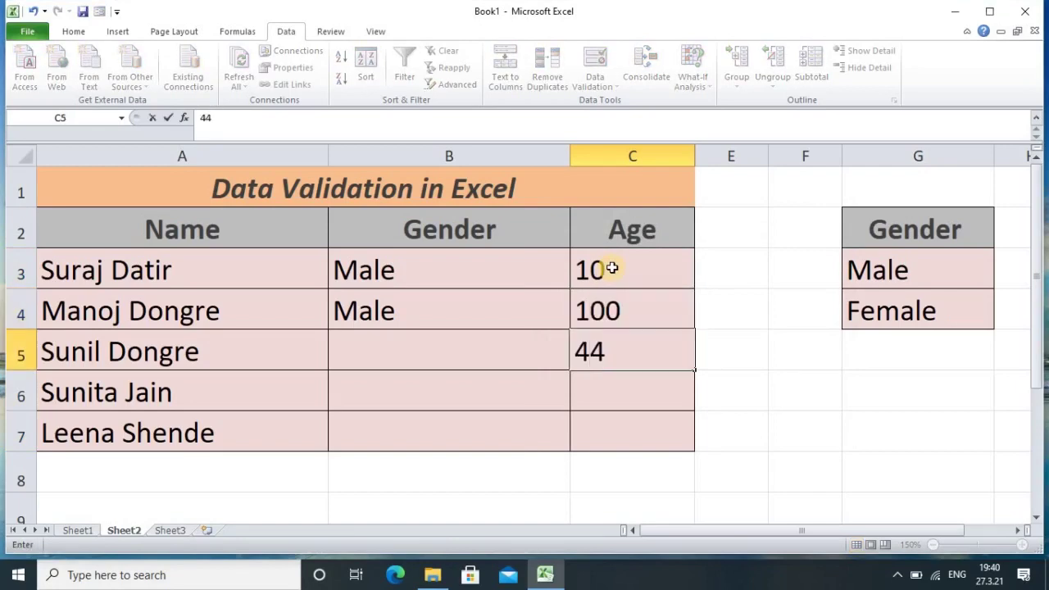
{"action": "key", "text": "Return"}
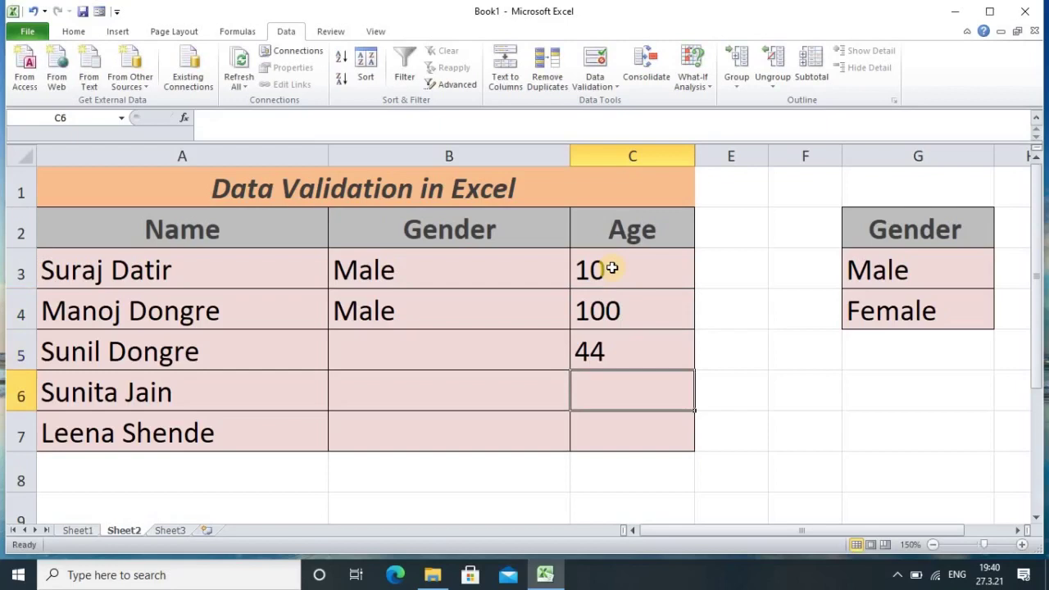
Test the upper limit with 111 in C6, cancel the rejection, and select C7
{"action": "type", "text": "111"}
{"action": "key", "text": "Return"}
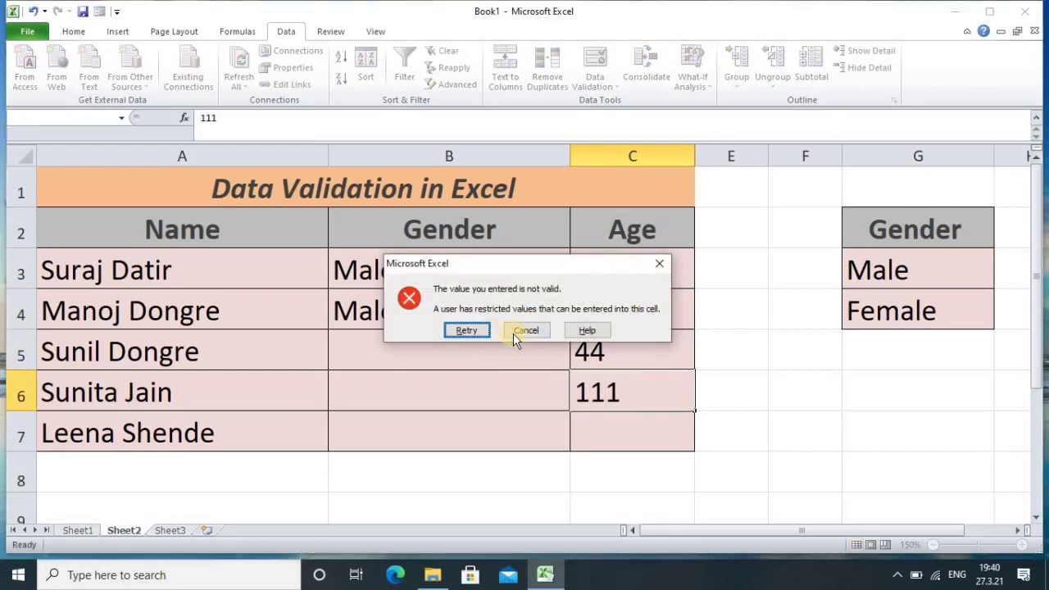
{"action": "left_click", "coordinate": [525, 331]}
{"action": "left_click", "coordinate": [639, 438]}
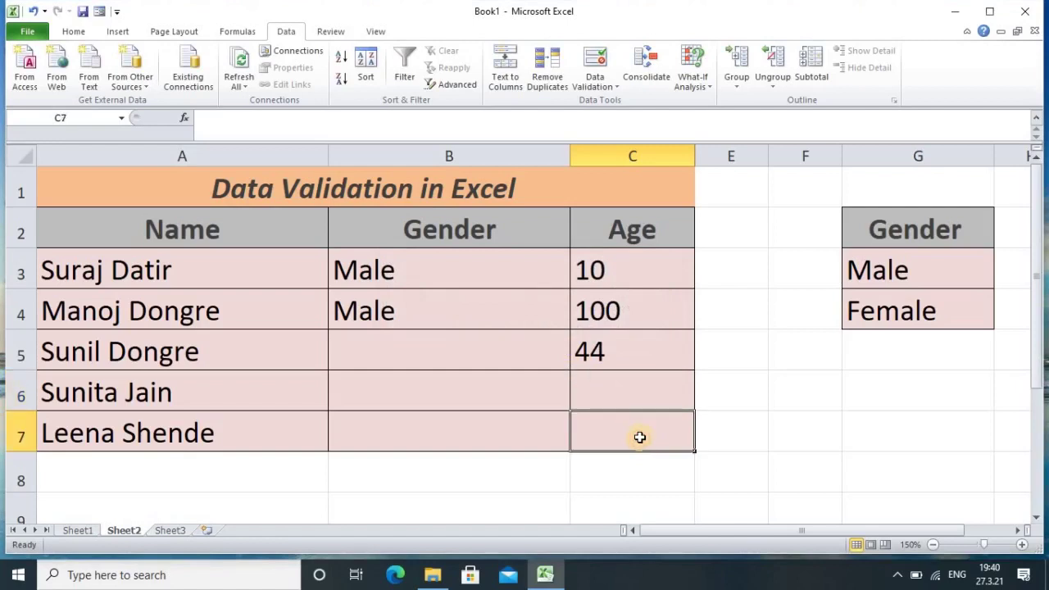